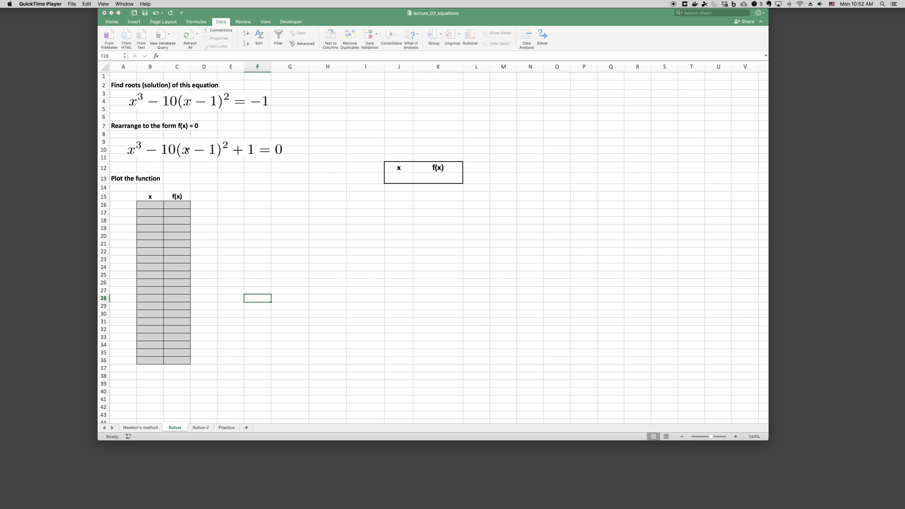
Fill the x column B16:B36 with values from 0 to 10 in increments of 0.5
click(151, 205)
click(151, 206)
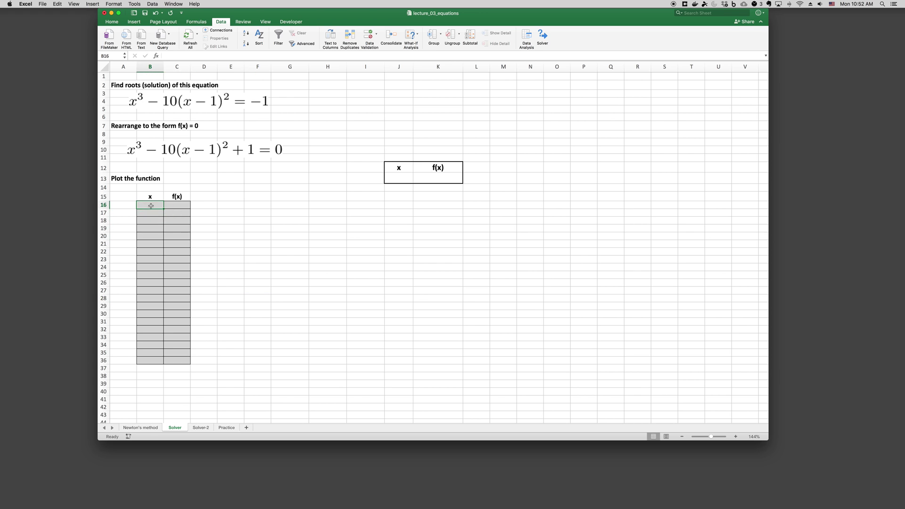
text(0)
key(Return)
text(0.5)
key(Return)
click(154, 206)
drag(154, 207, 158, 213)
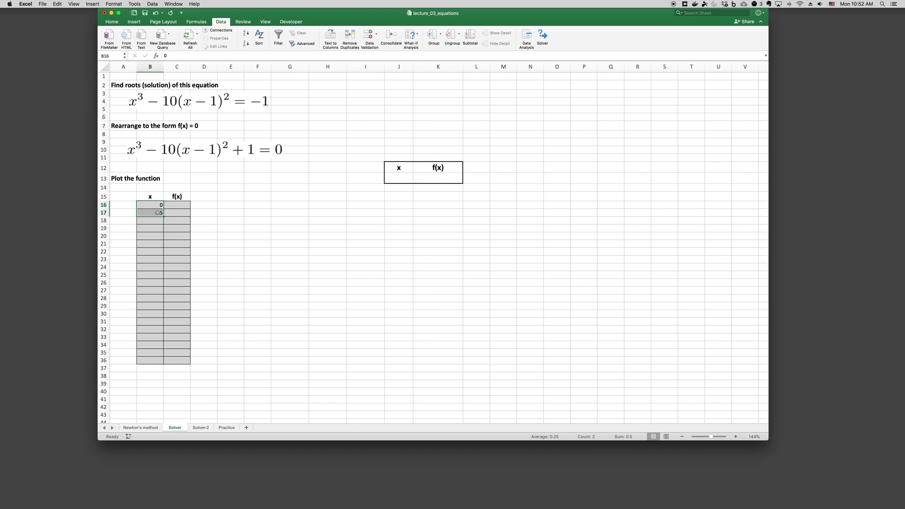
drag(163, 216, 166, 364)
Enter the formula =B16^3 - 10*(B16-1)^2 + 1 in C16 and fill it down to C36
click(172, 206)
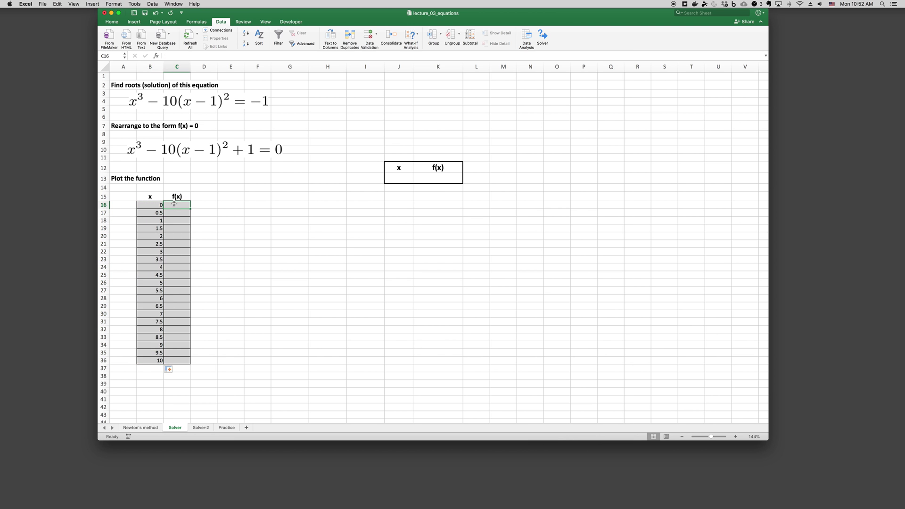
text(=)
key(Left)
text(^3 -)
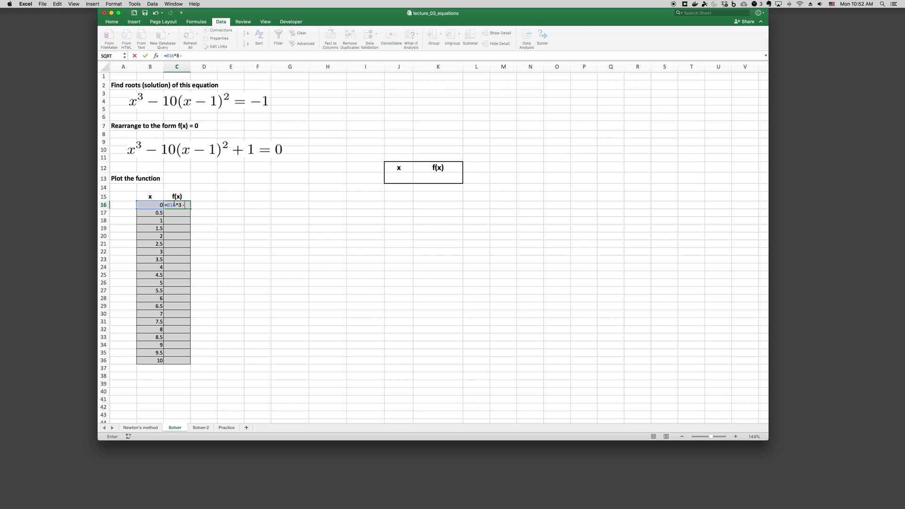
text( 10*()
key(Left)
text(-1)^2)
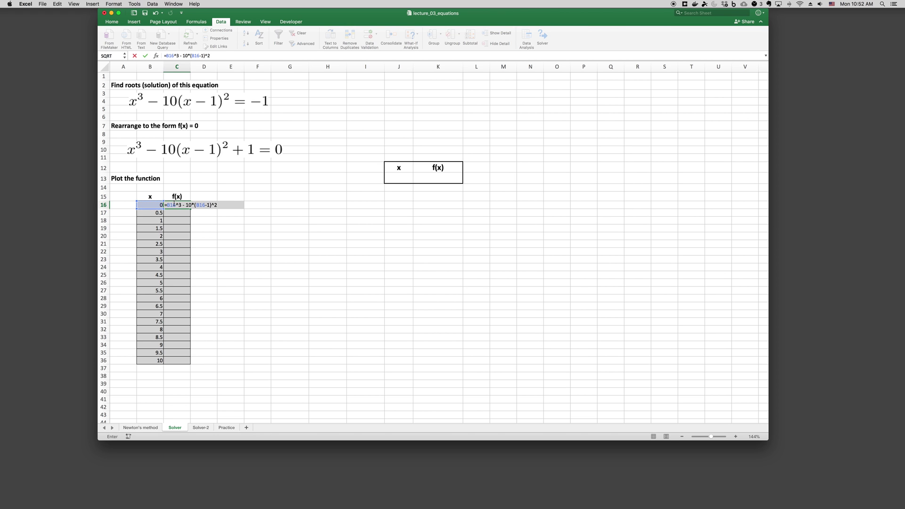
text( + 1)
key(Return)
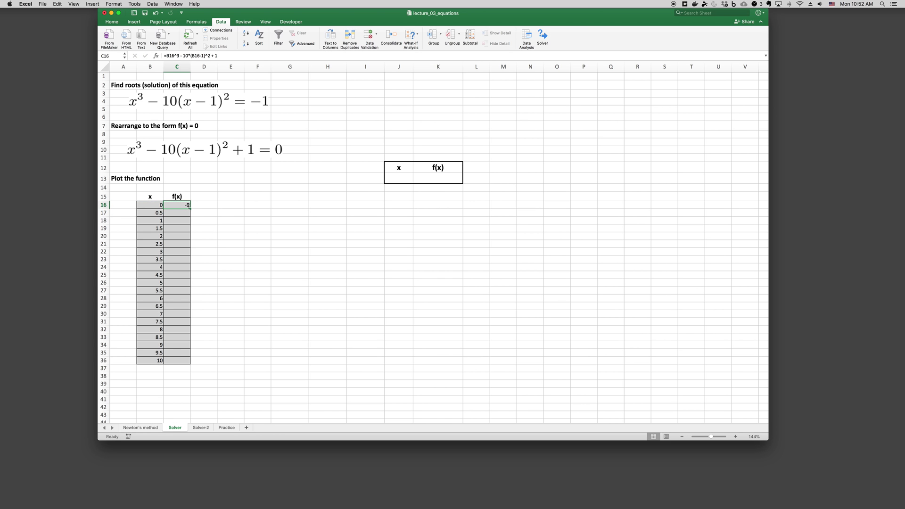
double_click(189, 208)
Plot B16:C36 as a scatter chart with straight lines and markers and place it beside the data table, below the rearranged equation
drag(153, 205, 160, 361)
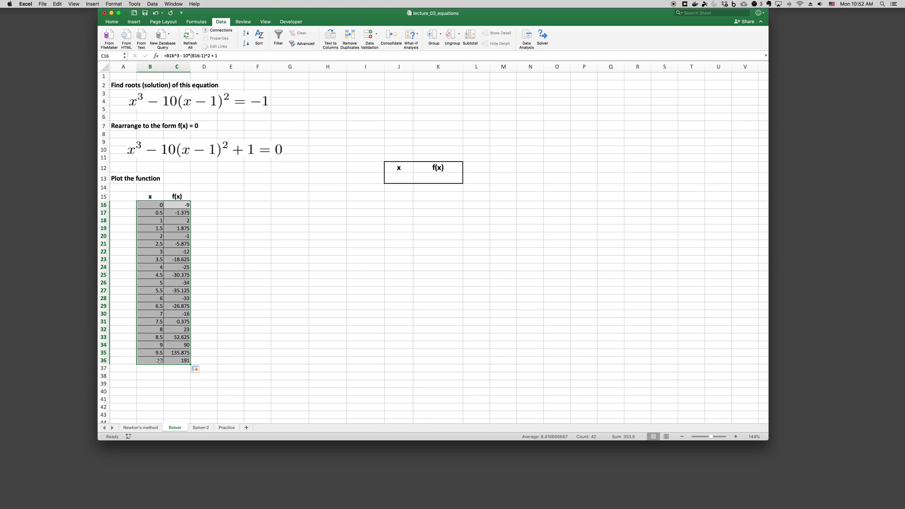
click(134, 22)
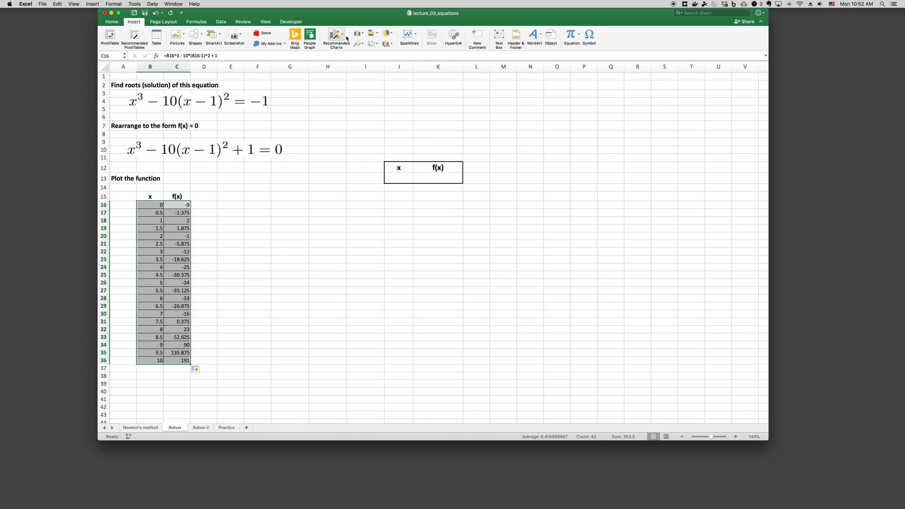
click(373, 43)
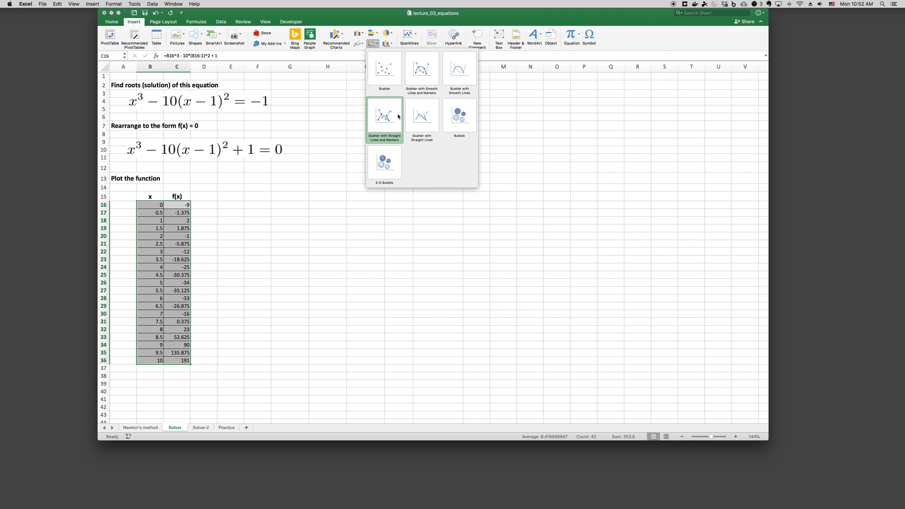
click(398, 116)
drag(401, 208, 304, 200)
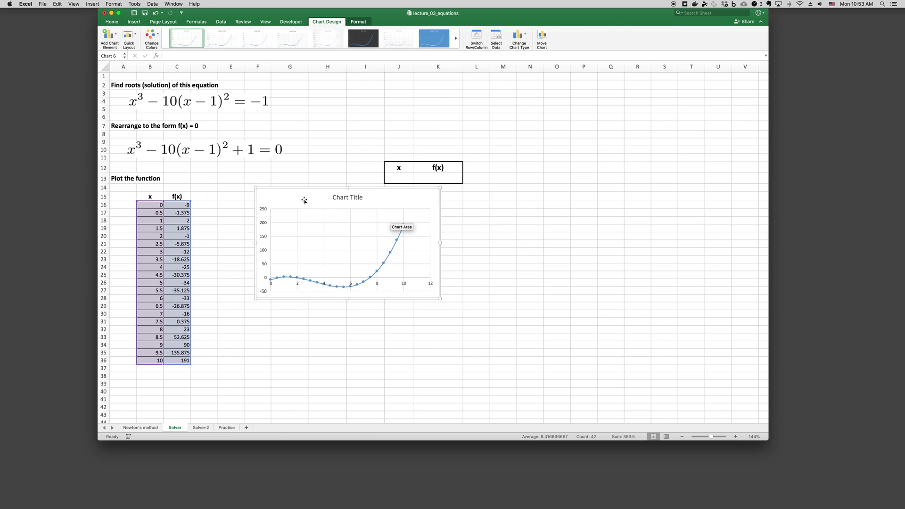
mouse_move(280, 281)
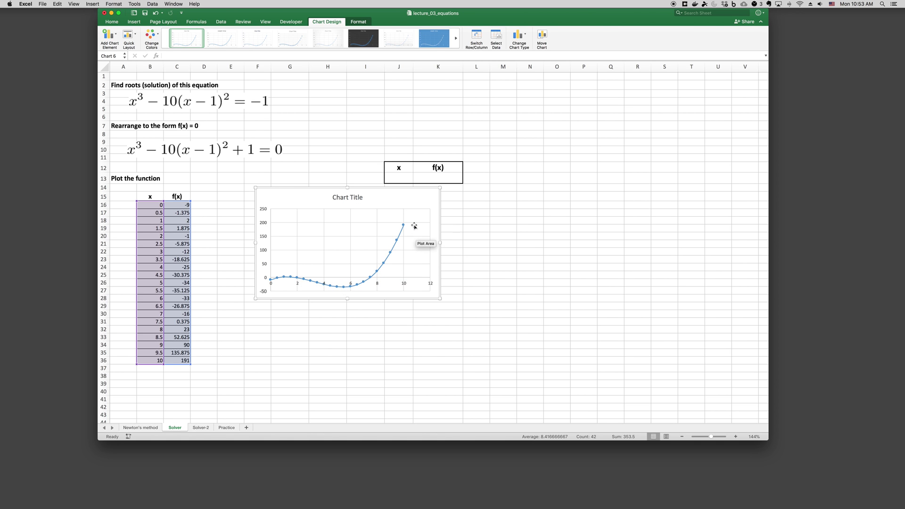
mouse_move(390, 256)
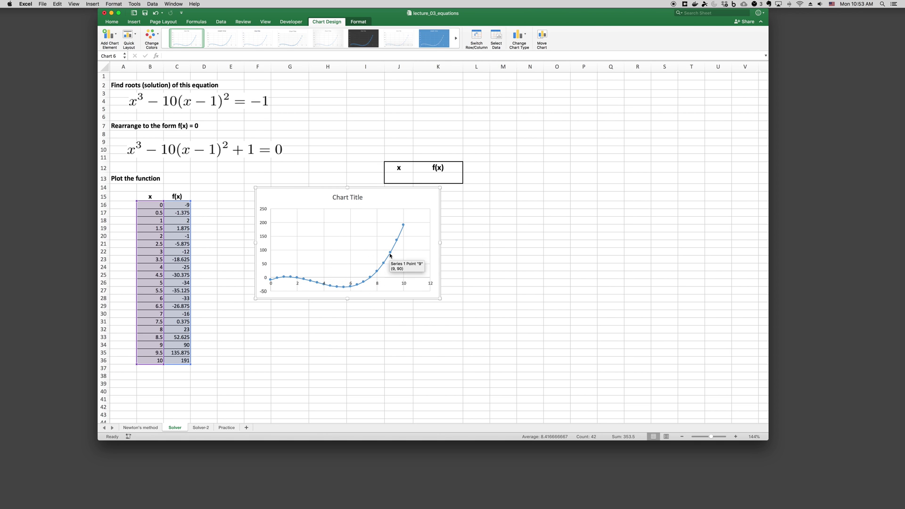
drag(388, 200, 346, 216)
click(331, 157)
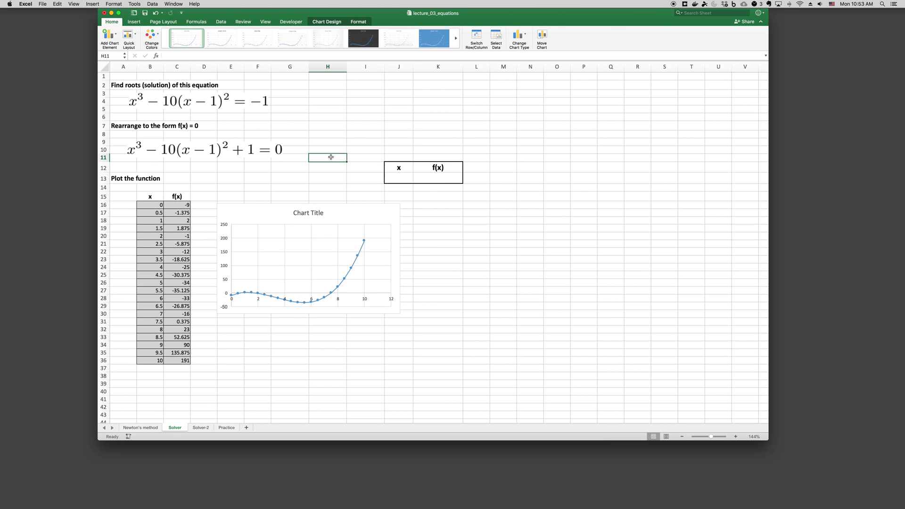
Enter 10 as the initial x guess in J13 and the formula =J13^3 - 10*(J13-1)^2 + 1 in K13
drag(398, 165, 436, 177)
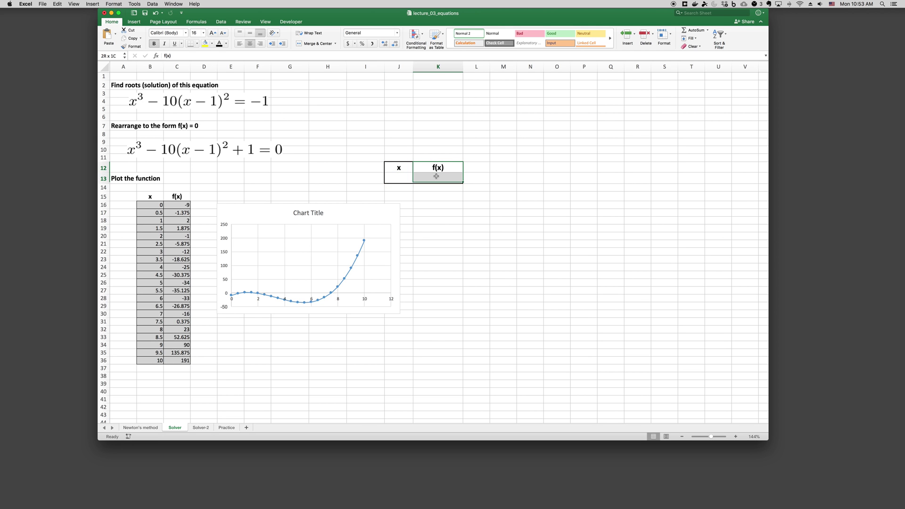
click(404, 174)
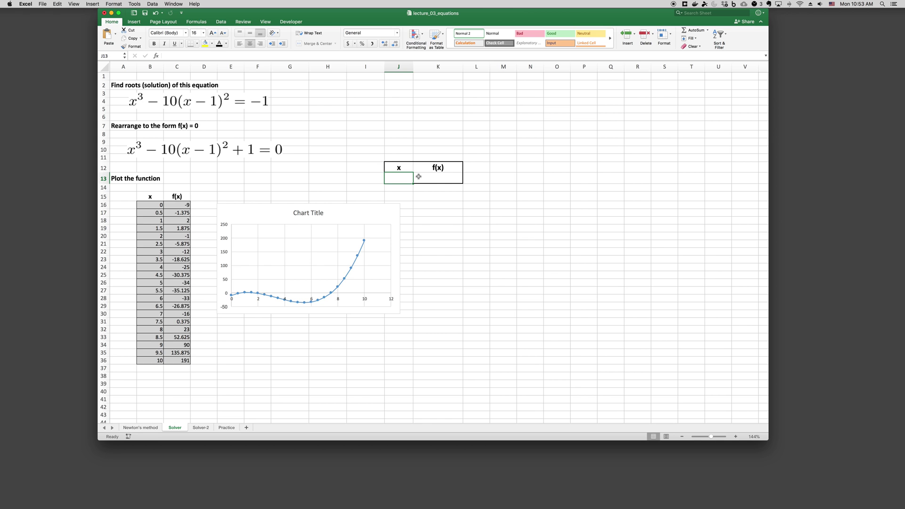
text(10)
key(Tab)
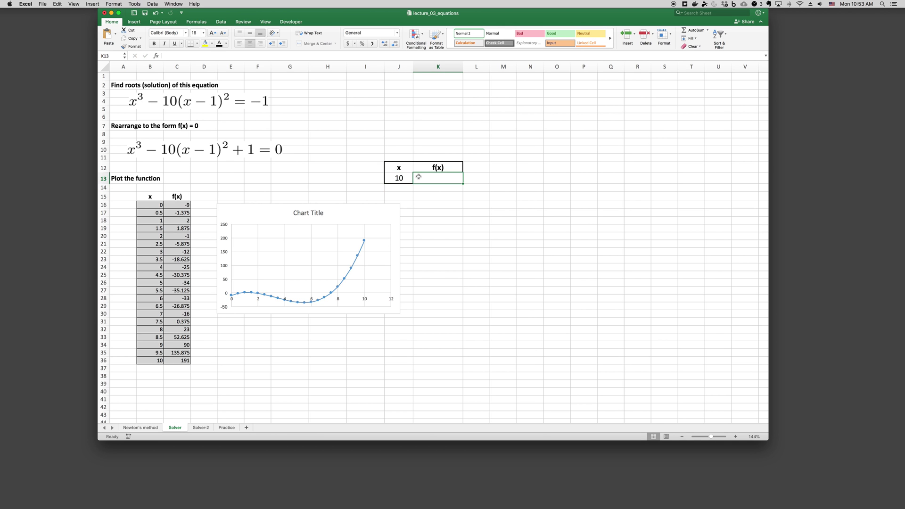
text(=J13^3 - 10*()
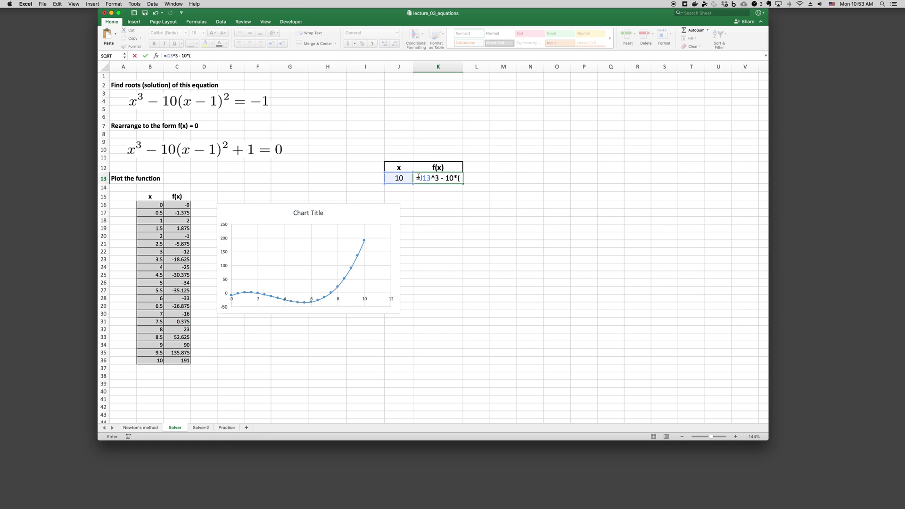
text(J13-1)^2)
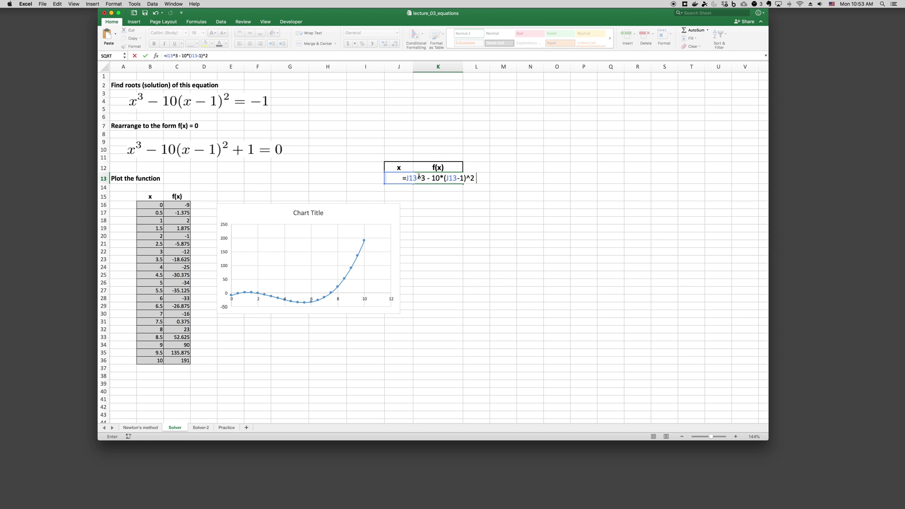
text( + 1)
key(Return)
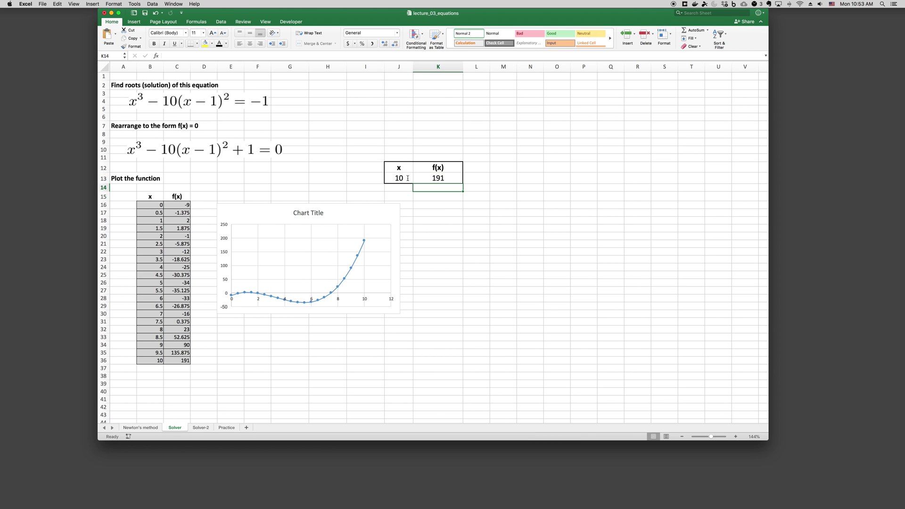
Open Solver, uncover the x and f(x) cells, and clear the existing objective and changing variable cell references
drag(408, 179, 438, 179)
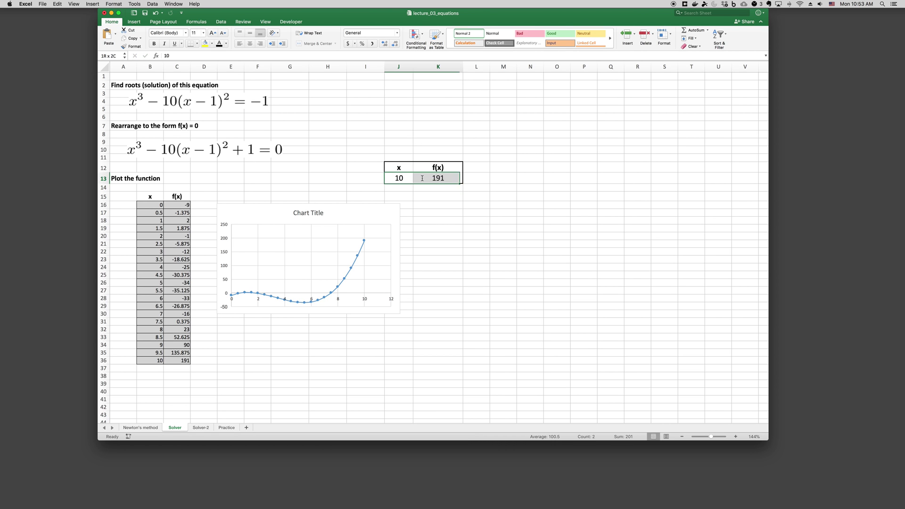
click(223, 22)
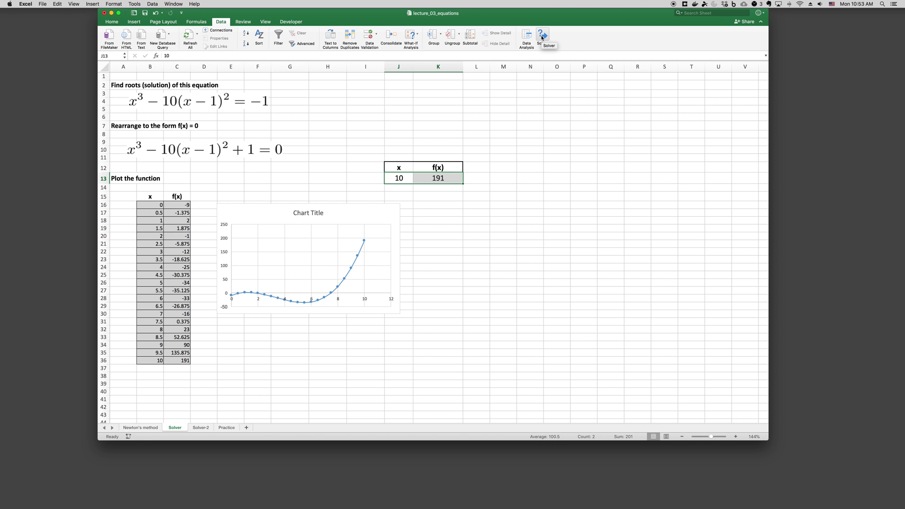
click(542, 36)
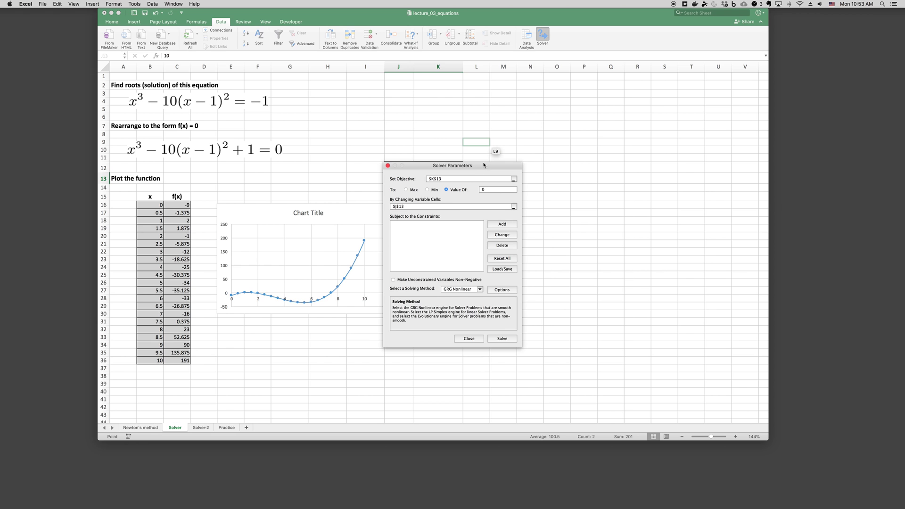
drag(484, 165, 512, 196)
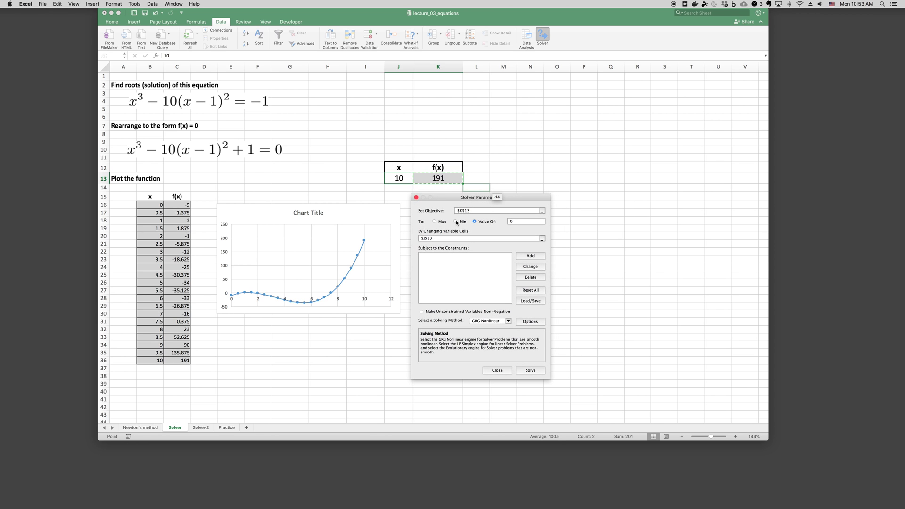
double_click(457, 211)
key(BackSpace)
click(471, 238)
key(BackSpace)
key(BackSpace)
key(BackSpace)
key(BackSpace)
key(BackSpace)
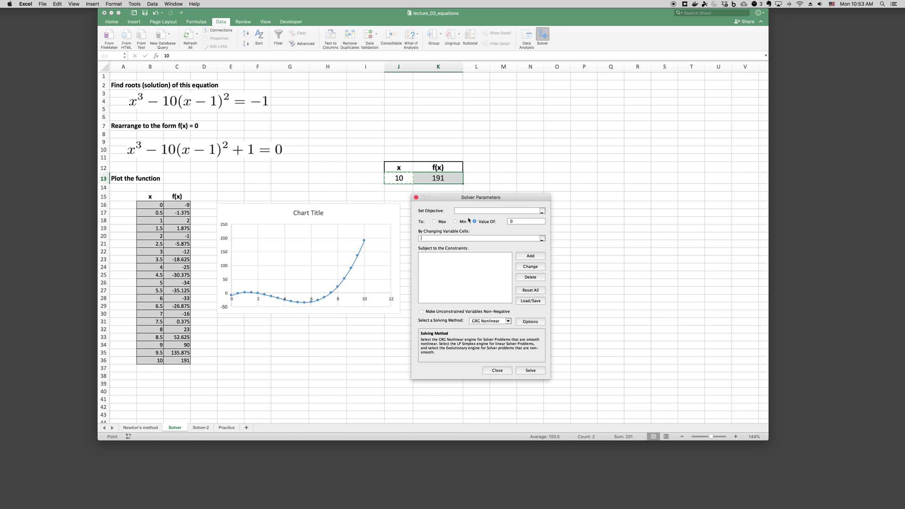
Solve for objective K13 equal to a value of 0 by changing J13, and keep the Solver solution
click(472, 211)
click(445, 181)
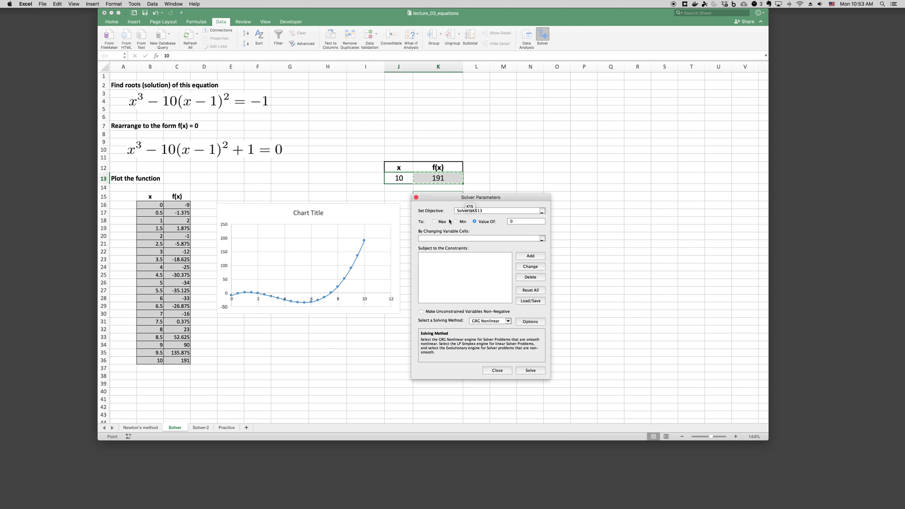
click(513, 222)
click(471, 238)
click(398, 178)
click(524, 372)
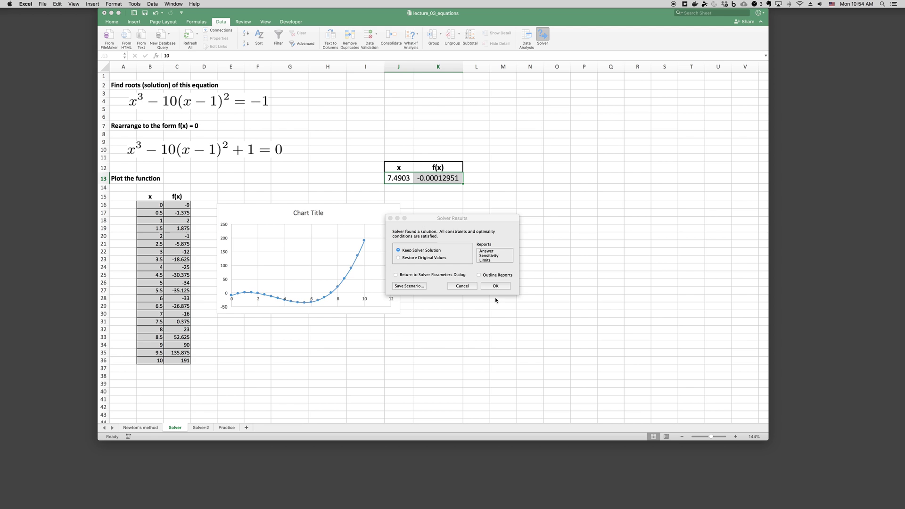
click(496, 286)
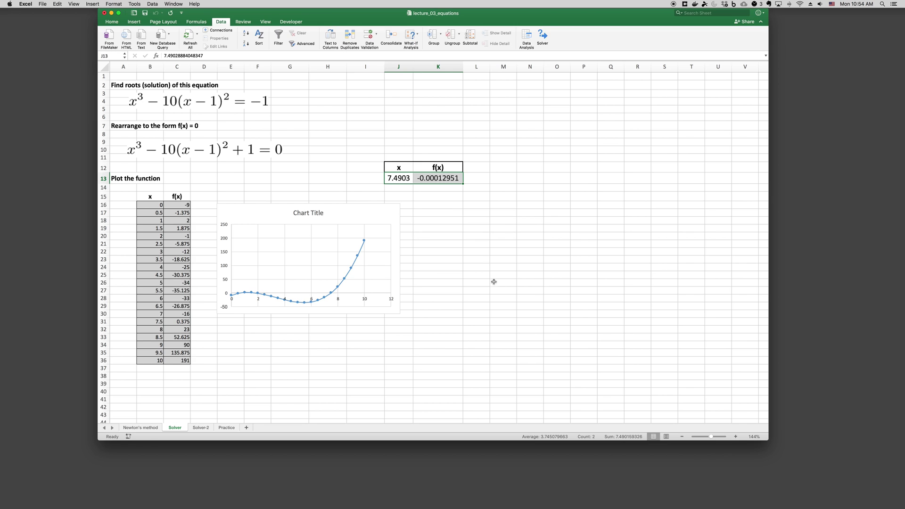
click(445, 178)
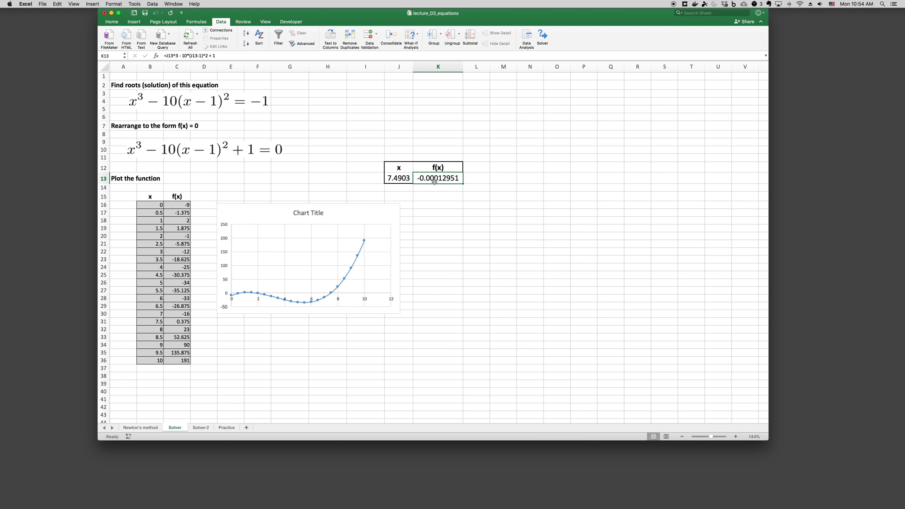
click(440, 187)
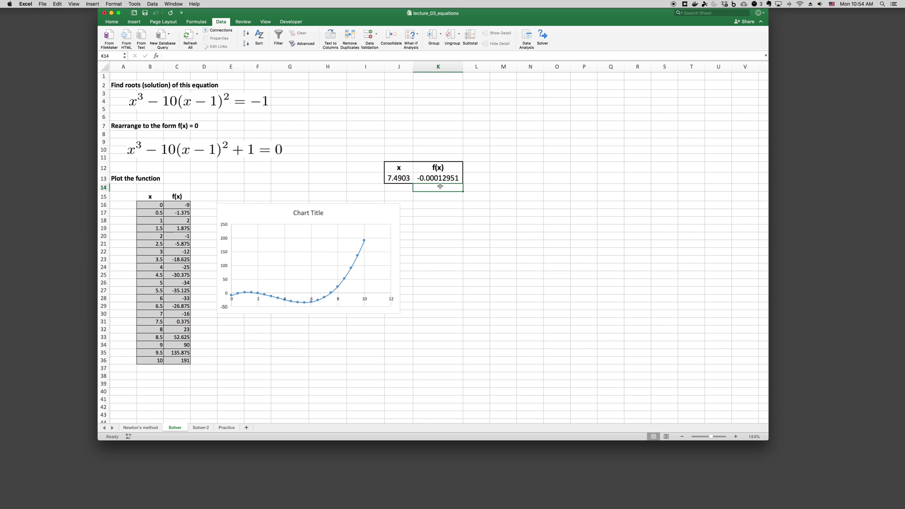
click(441, 177)
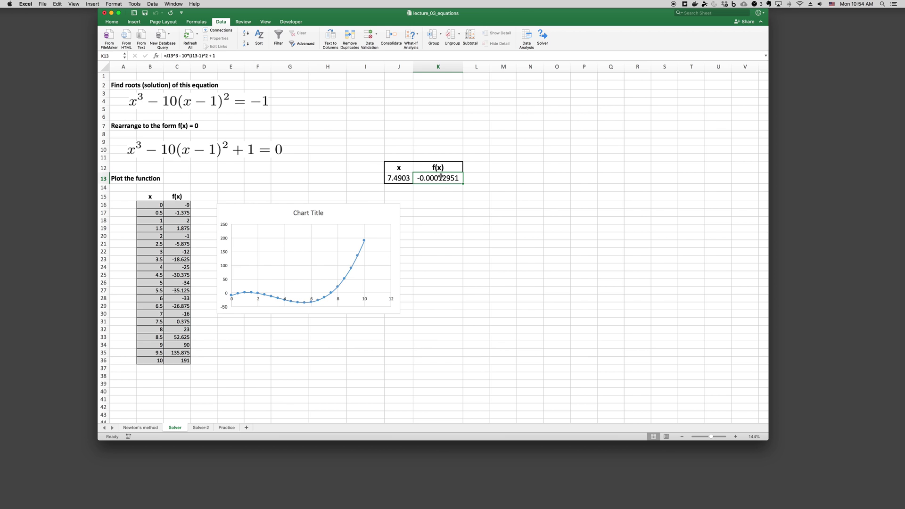
Set the x guess in J13 to 0 as the starting point for another root
click(404, 178)
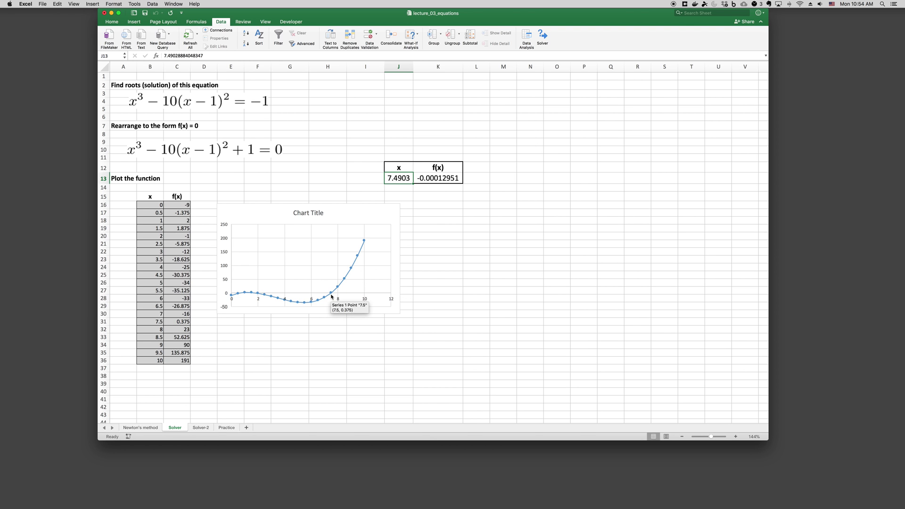
mouse_move(333, 295)
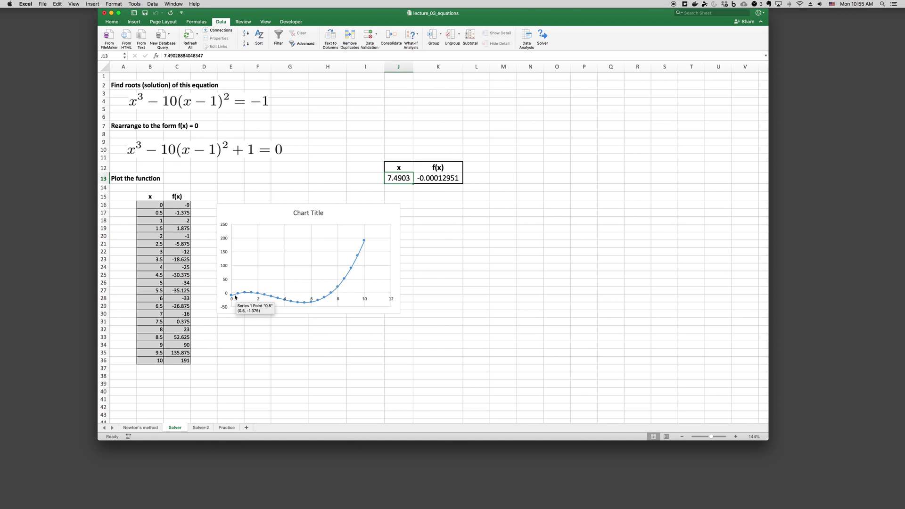
mouse_move(236, 294)
text(0)
key(Return)
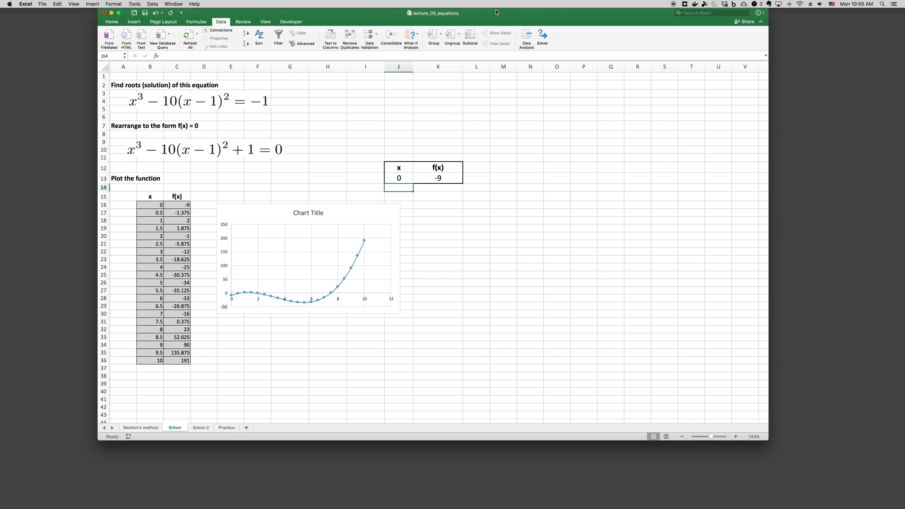
Run Solver on K13 with a target value of 0 by changing J13, and keep the Solver solution
click(542, 36)
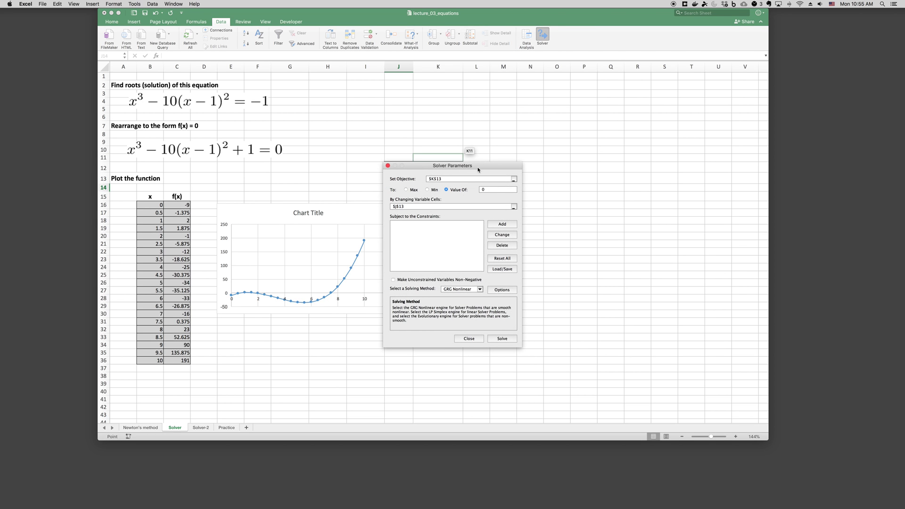
drag(403, 190, 443, 201)
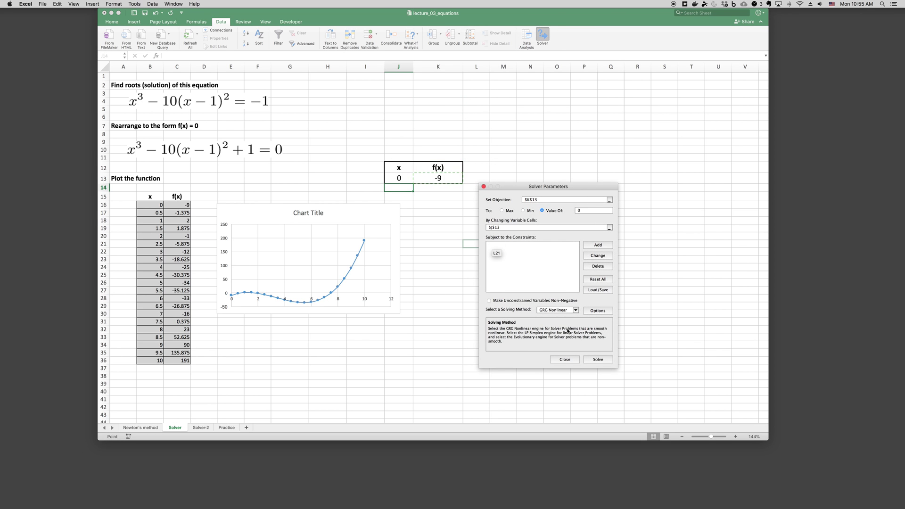
click(600, 362)
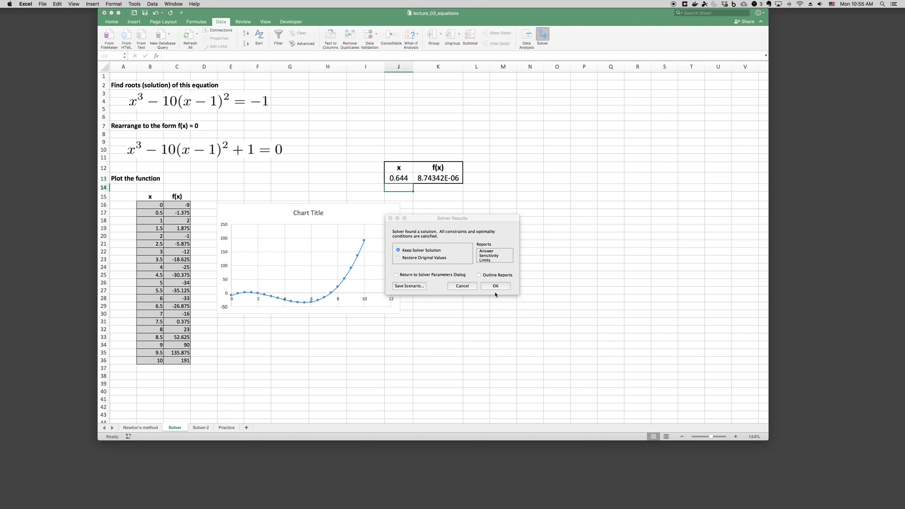
click(494, 286)
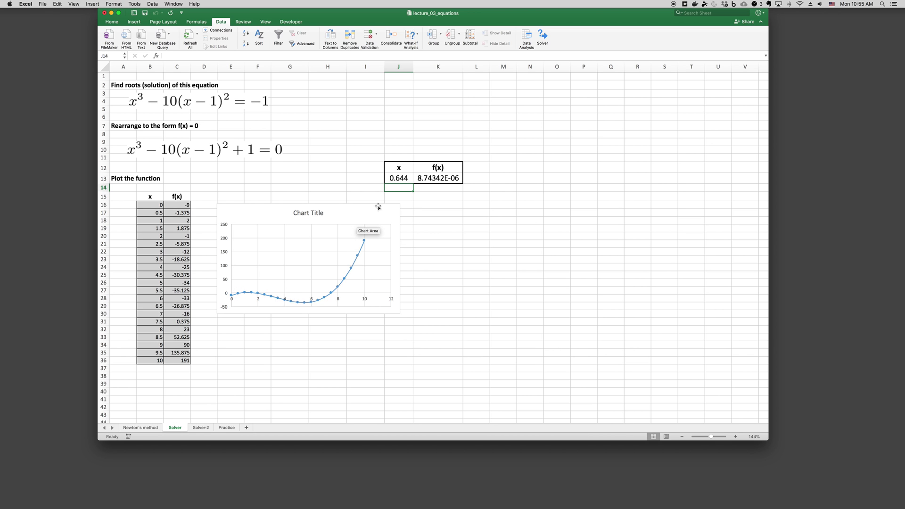
Set the x guess in J13 to 2, rerun Solver with the same parameters, and keep the solution
click(398, 178)
text(2)
key(Return)
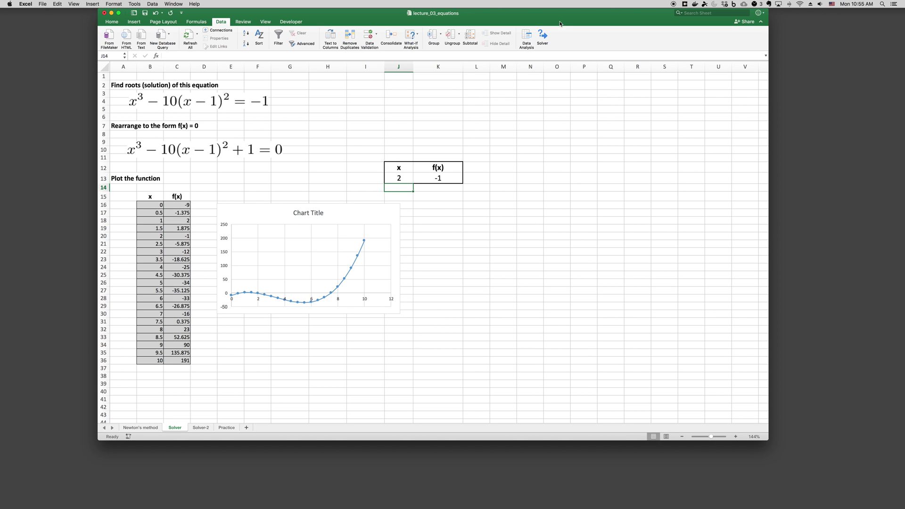
click(542, 36)
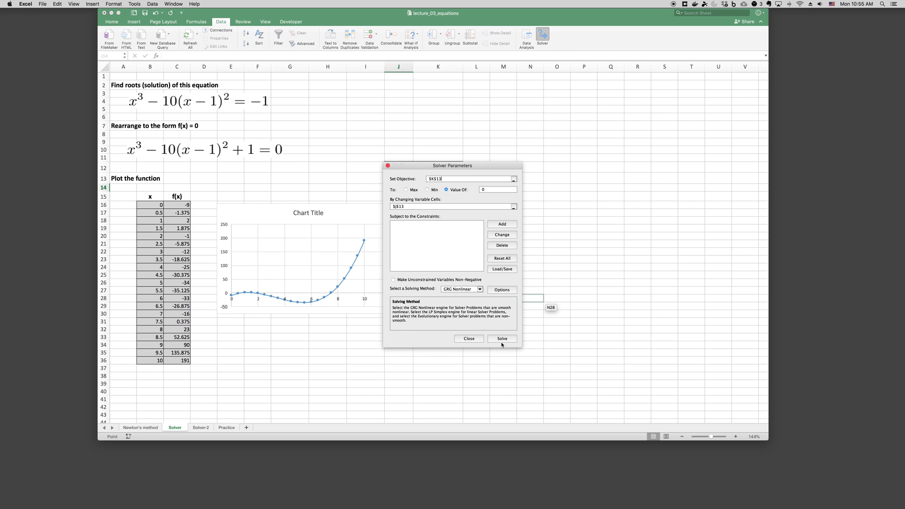
click(503, 337)
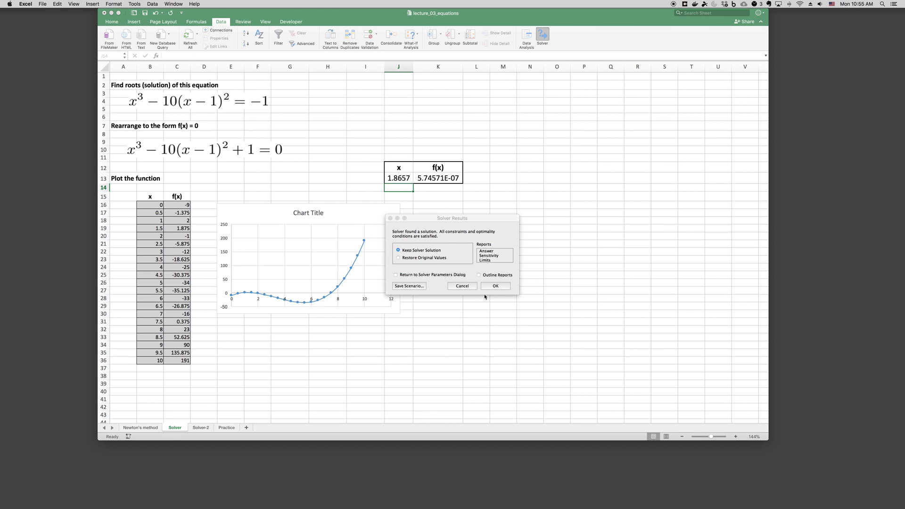
click(495, 286)
click(422, 321)
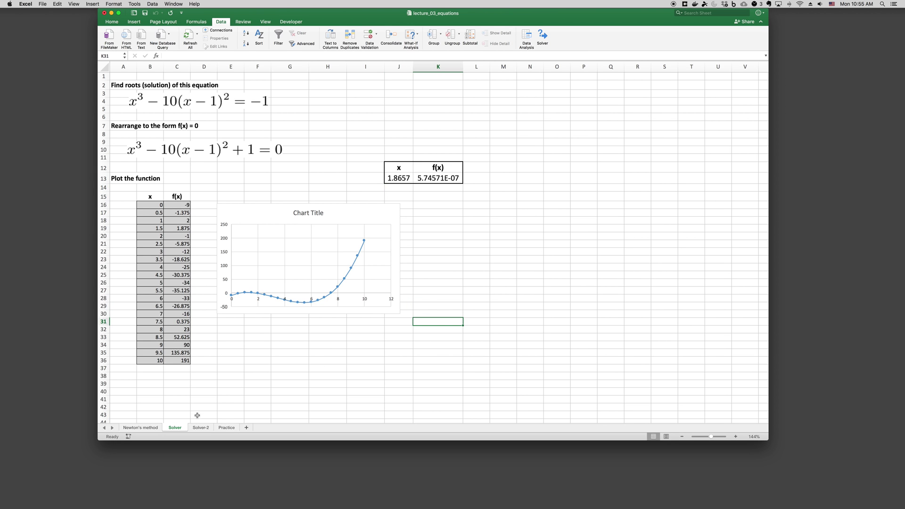
Open the Solver-2 sheet and examine the x-y tables of both equations and where their curves intersect in the chart
click(205, 428)
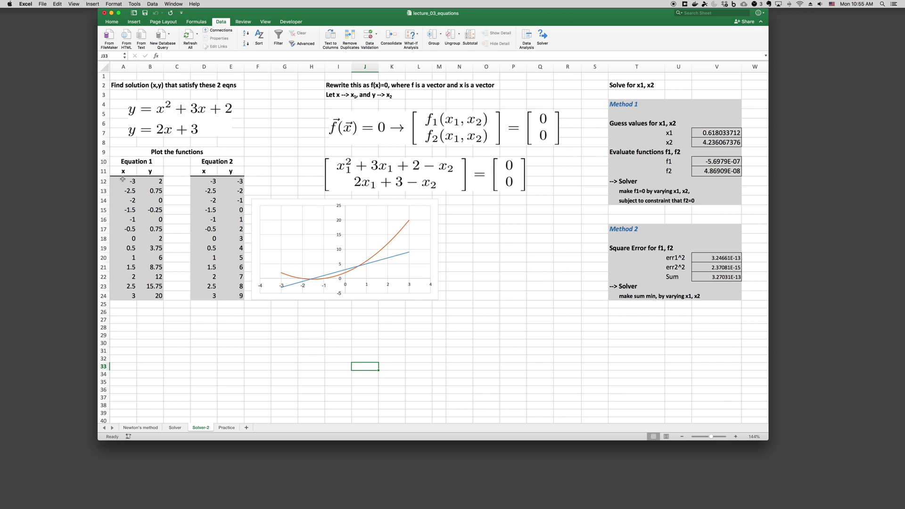
drag(122, 179, 153, 278)
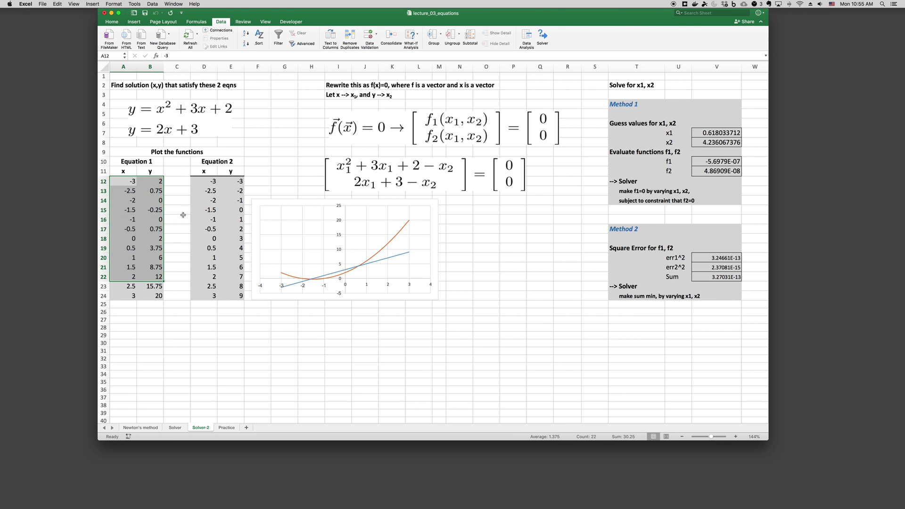
drag(201, 183, 239, 280)
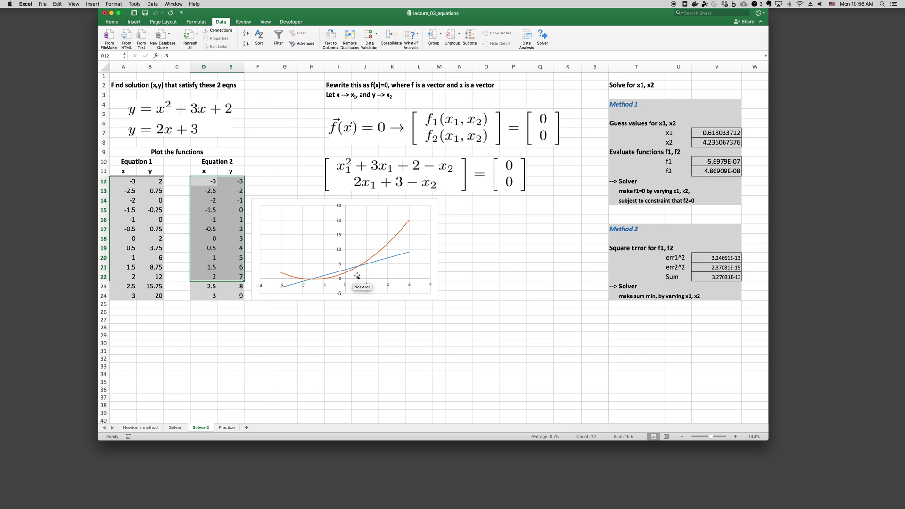
mouse_move(361, 267)
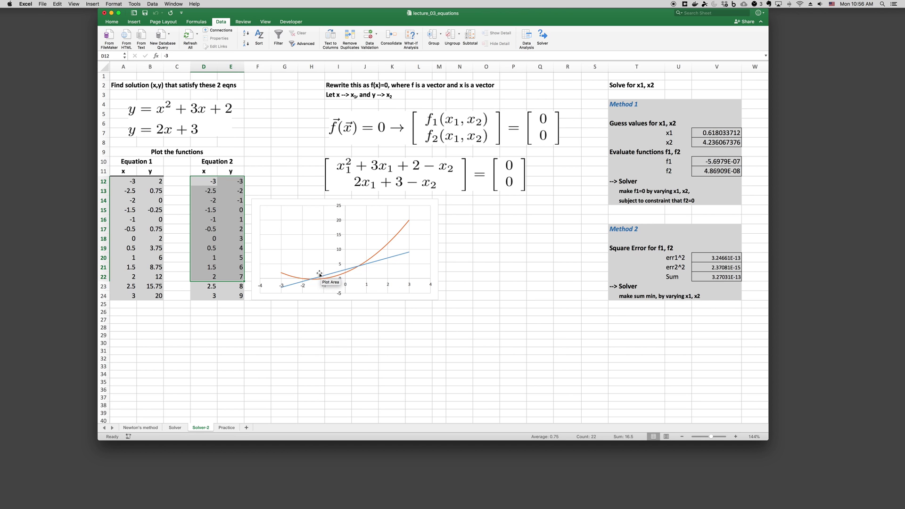
mouse_move(308, 280)
Review the Method 1 block, including the x1 and x2 guess cells and the f1 and f2 function cells
click(563, 170)
click(614, 104)
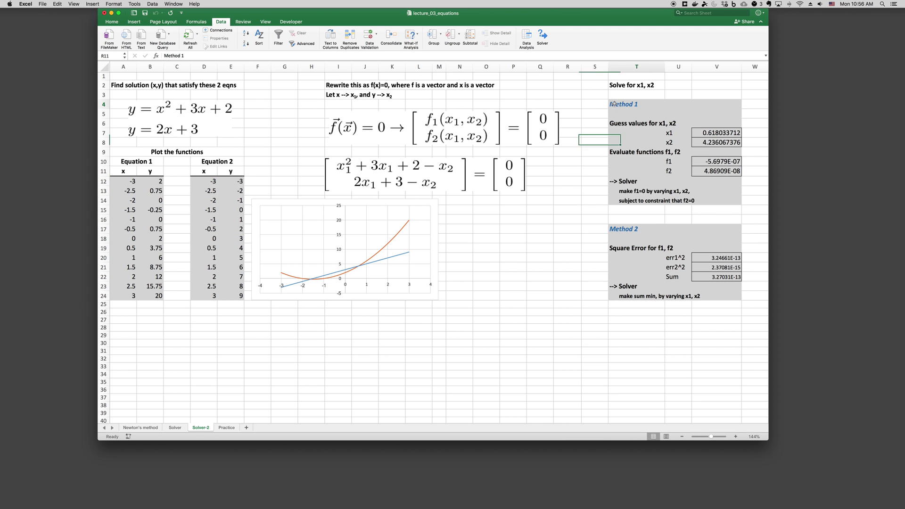
drag(614, 104, 707, 200)
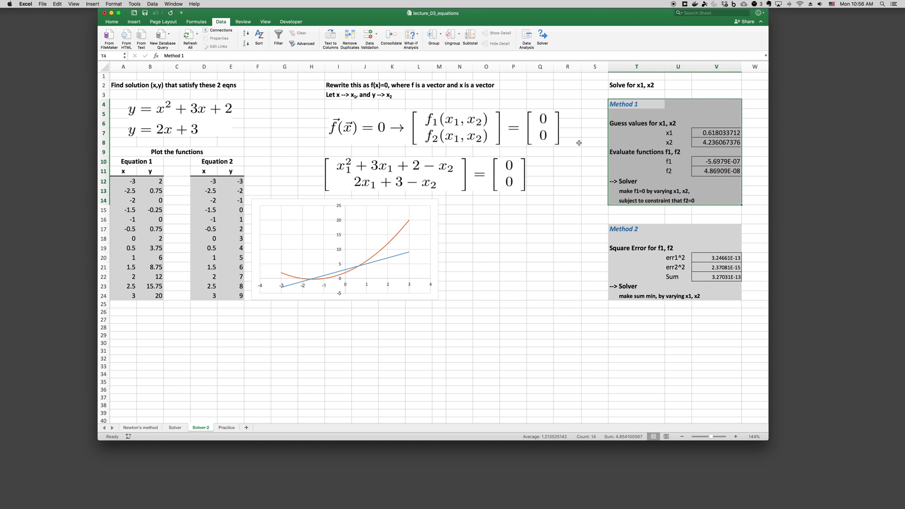
click(578, 142)
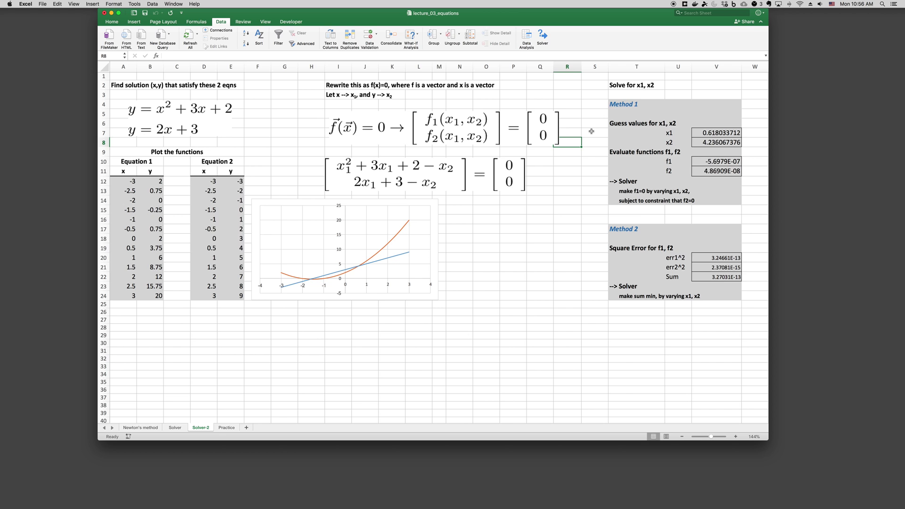
click(590, 131)
drag(697, 131, 666, 140)
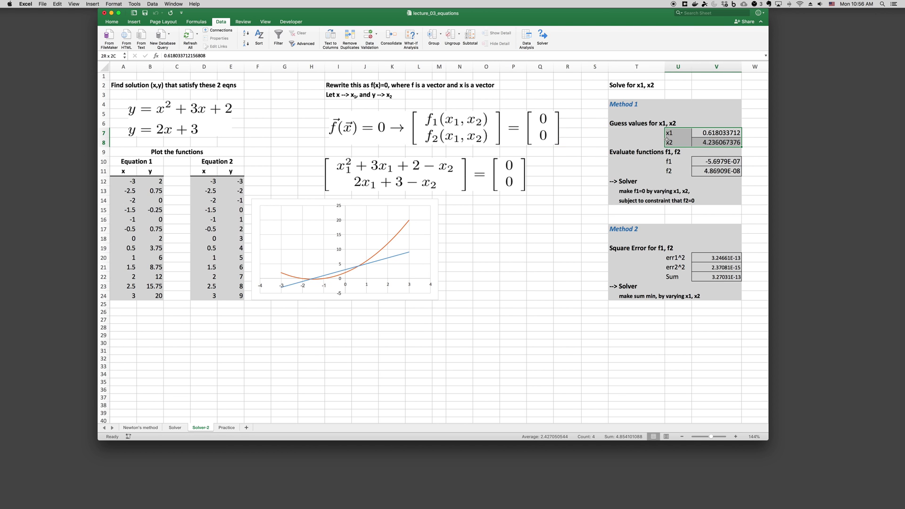
drag(710, 159, 685, 171)
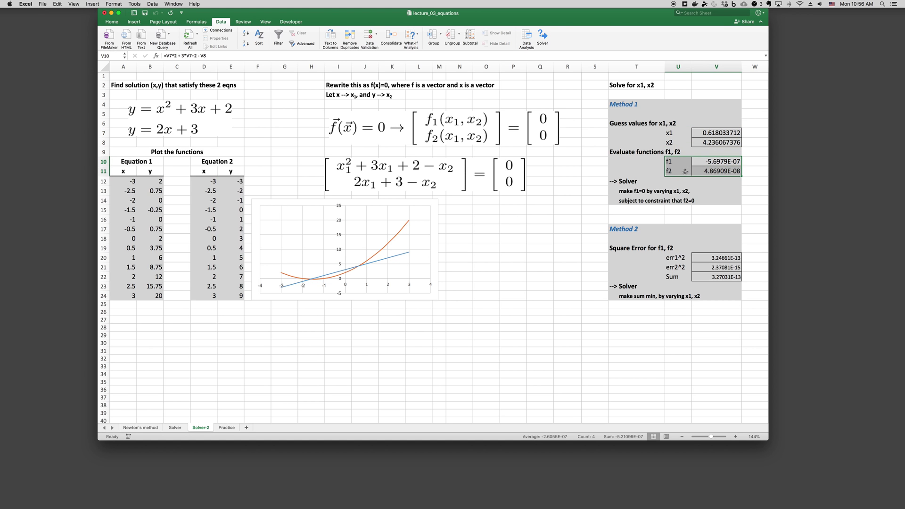
Open Solver, uncover the Method 1 cells, and clear the existing objective and changing variable cell references
click(702, 164)
click(542, 36)
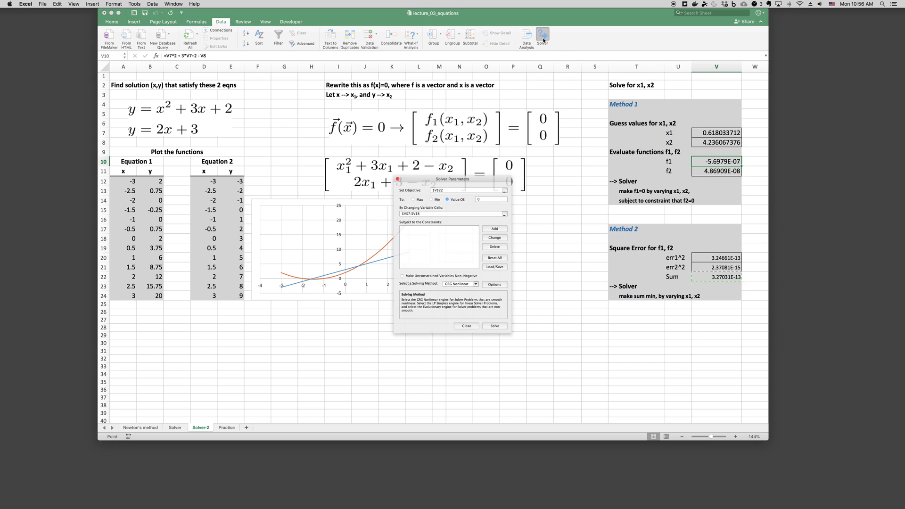
drag(479, 165, 569, 223)
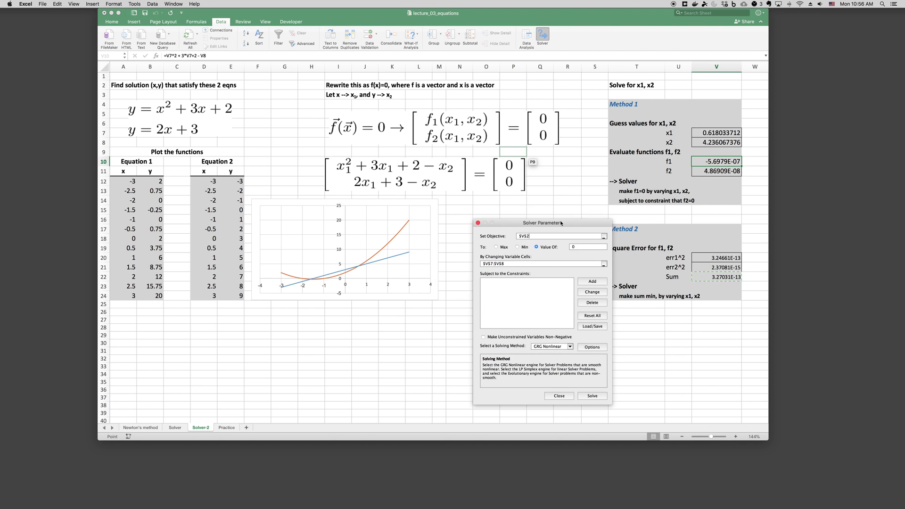
click(529, 265)
key(BackSpace)
key(BackSpace)
key(BackSpace)
key(BackSpace)
key(BackSpace)
key(BackSpace)
key(BackSpace)
key(BackSpace)
key(BackSpace)
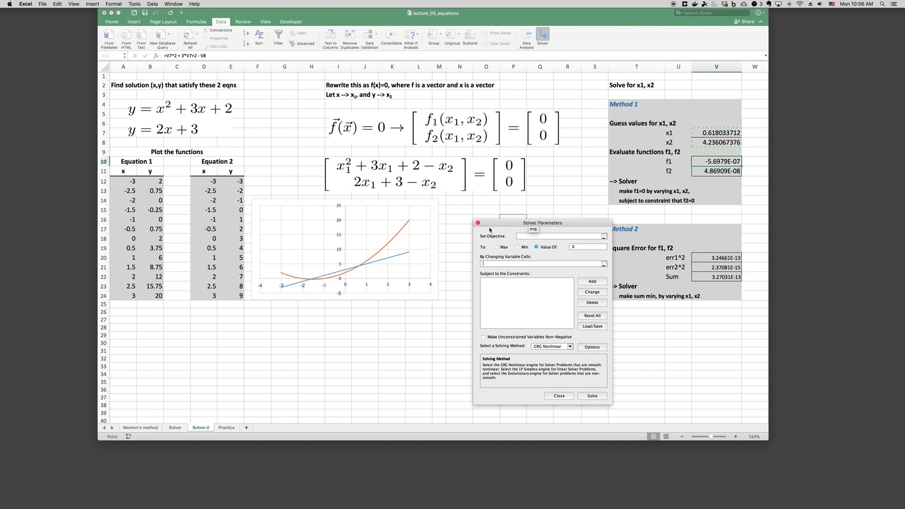
click(702, 161)
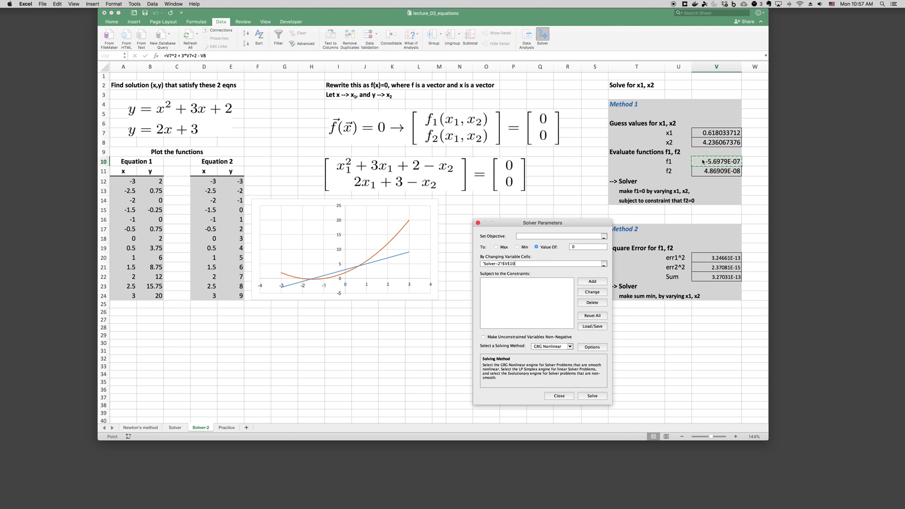
click(582, 244)
drag(539, 265, 482, 264)
click(710, 134)
drag(710, 137, 710, 144)
key(BackSpace)
key(BackSpace)
key(BackSpace)
key(BackSpace)
key(BackSpace)
key(BackSpace)
key(BackSpace)
key(BackSpace)
key(BackSpace)
key(BackSpace)
key(BackSpace)
key(BackSpace)
key(BackSpace)
key(BackSpace)
key(BackSpace)
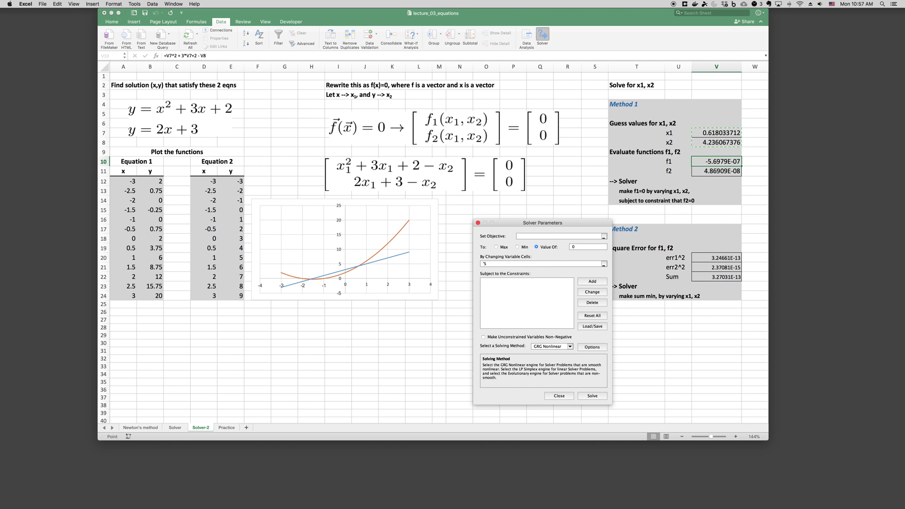
Define the Solver problem with objective V10 at value 0, changing cells V7:V8, and the constraint V11 = 0
click(717, 162)
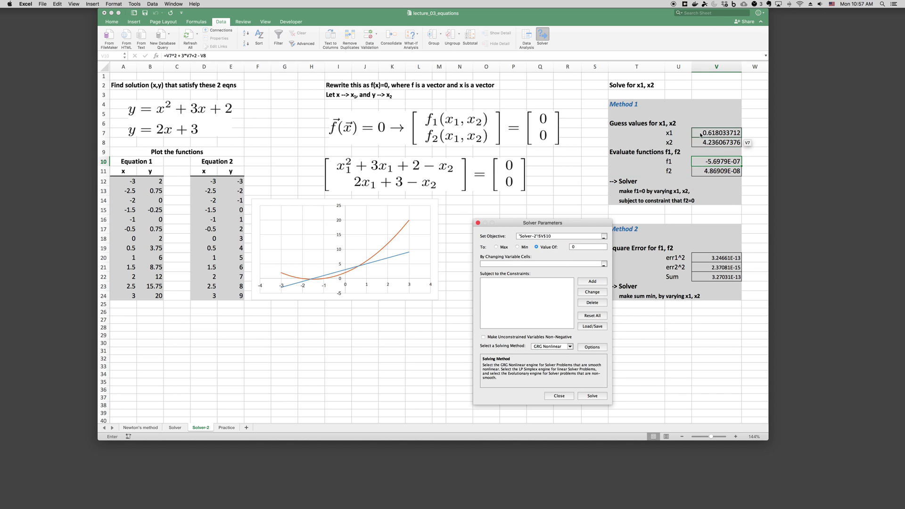
drag(705, 132, 702, 141)
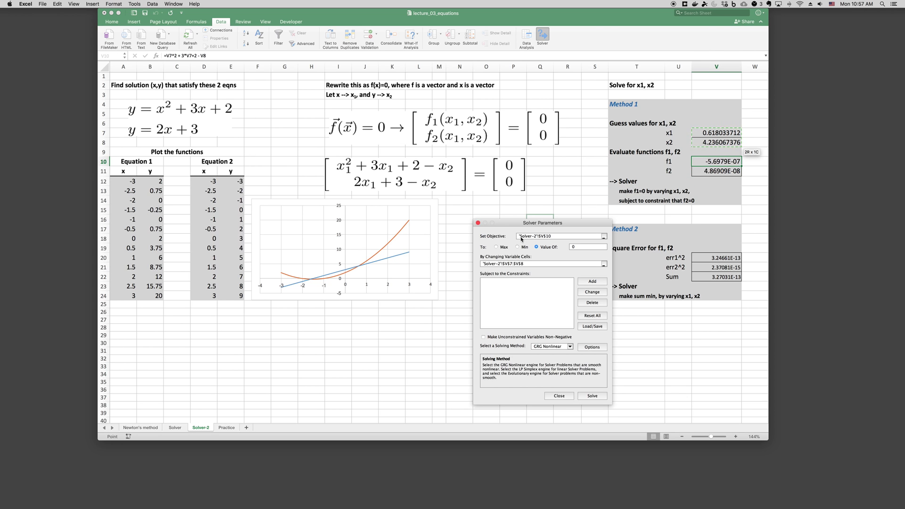
click(588, 281)
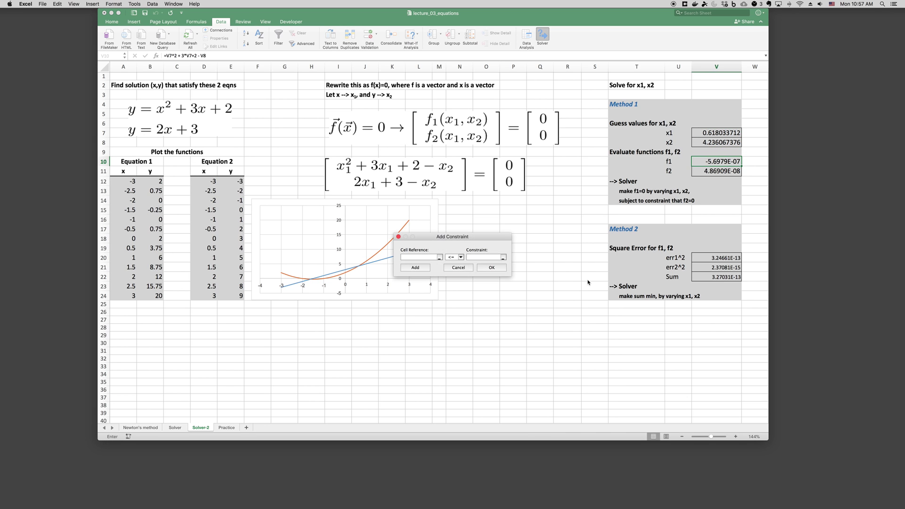
click(706, 173)
click(455, 257)
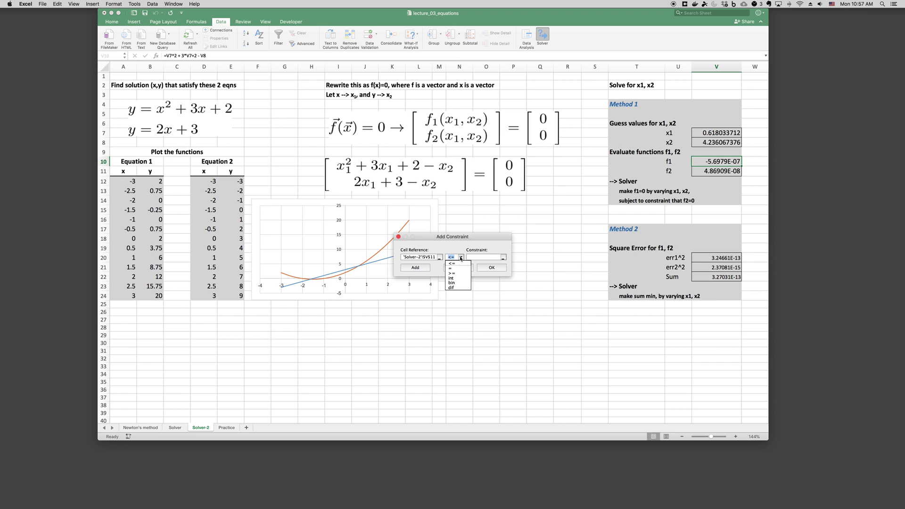
click(455, 268)
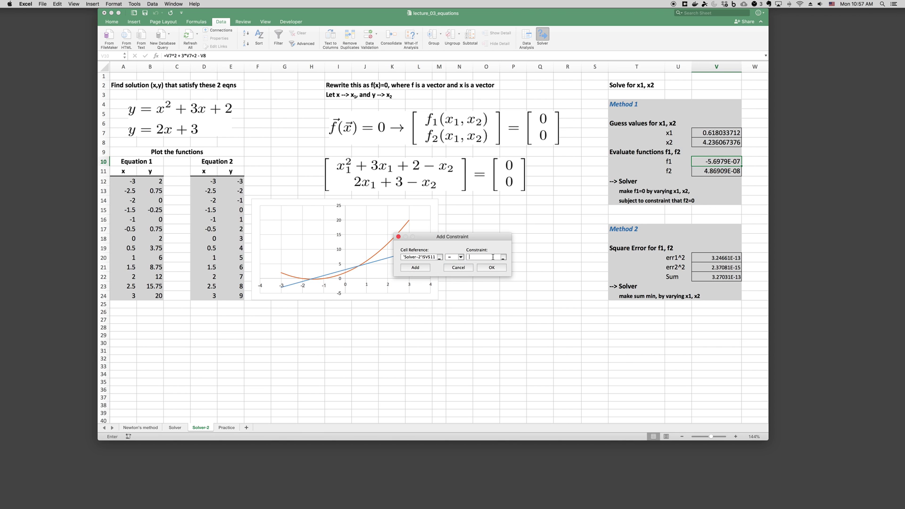
click(490, 268)
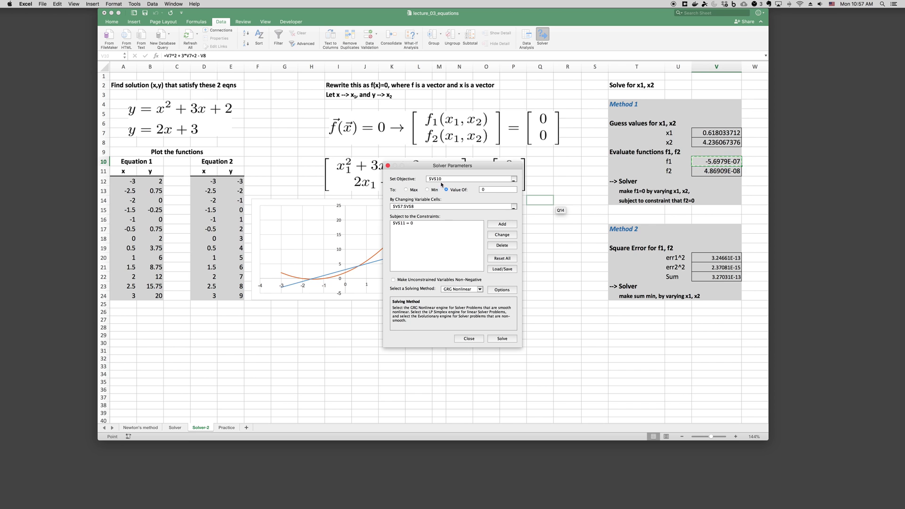
Solve the constrained problem, keep the Solver solution, and check the x1, x2 and f1, f2 cells
click(500, 339)
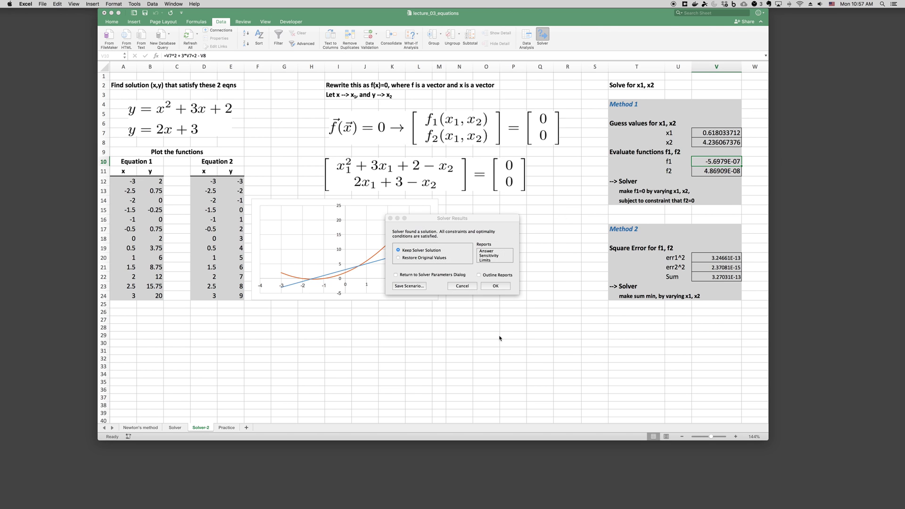
click(496, 286)
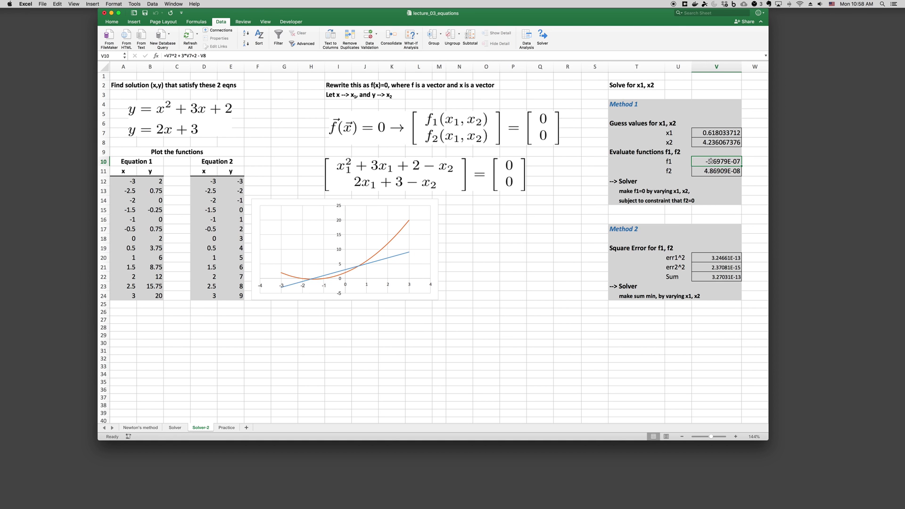
drag(718, 162, 721, 169)
drag(716, 134, 715, 140)
click(715, 140)
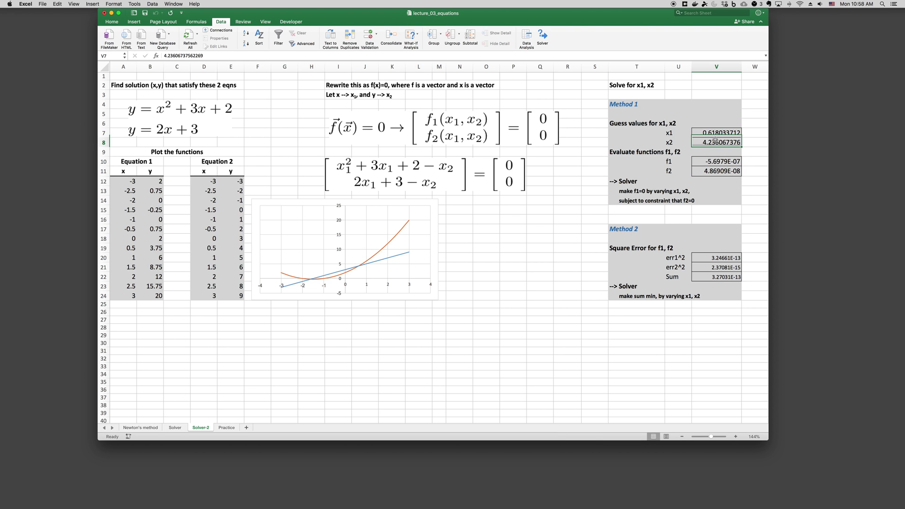
click(703, 183)
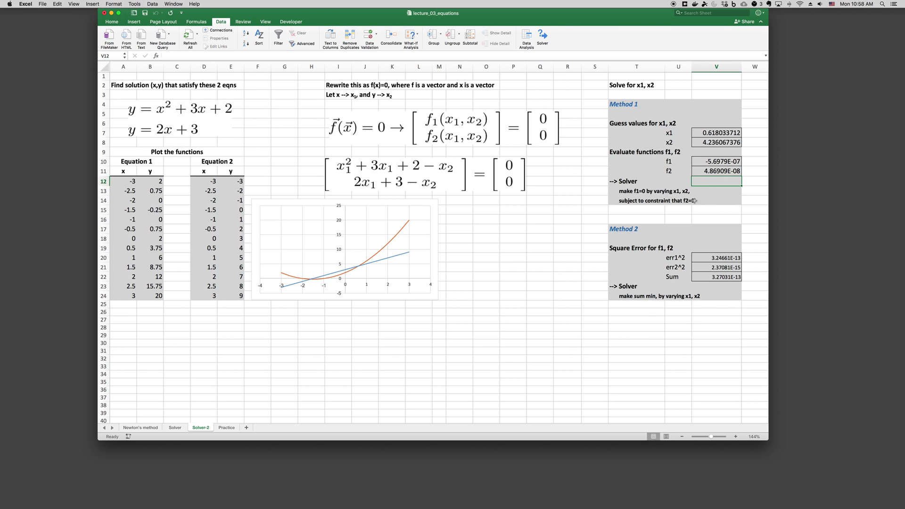
click(701, 160)
drag(702, 162, 704, 168)
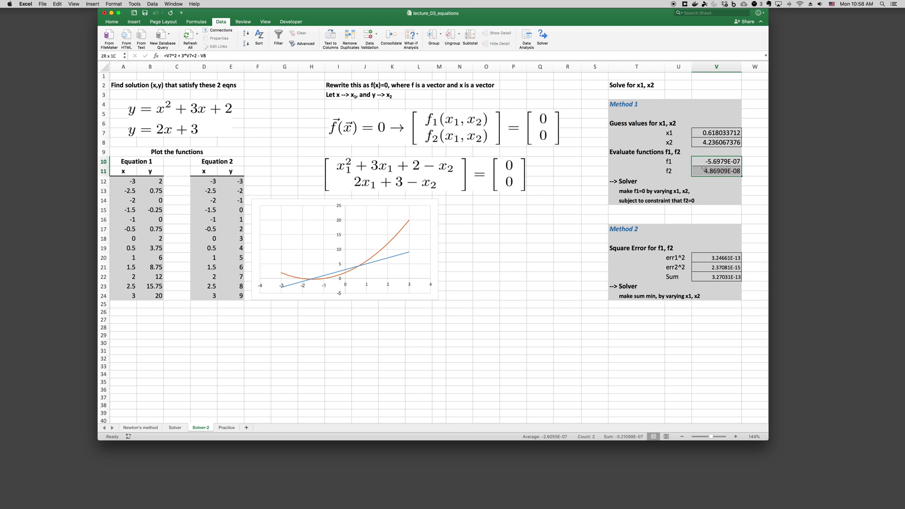
Set the Method 1 guess values for x1 in V7 and x2 in V8 both to 1
click(709, 134)
text(1)
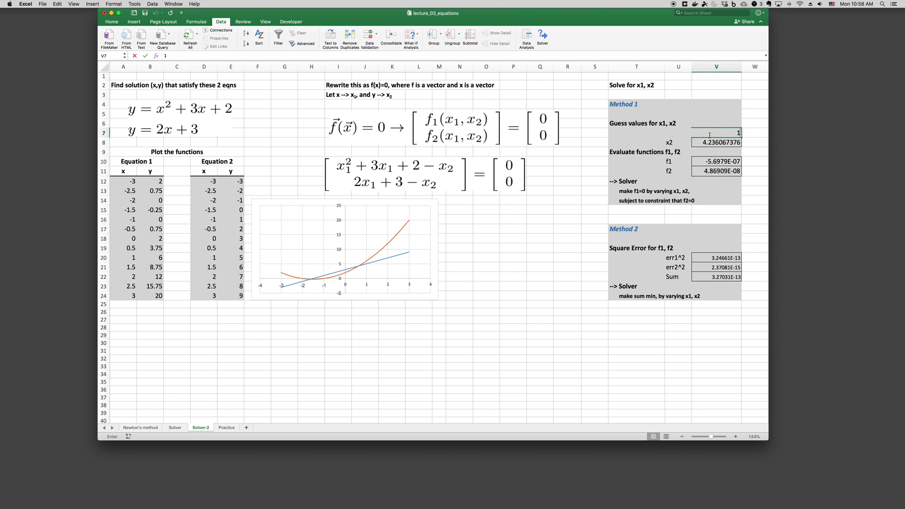
key(Return)
text(1)
key(Return)
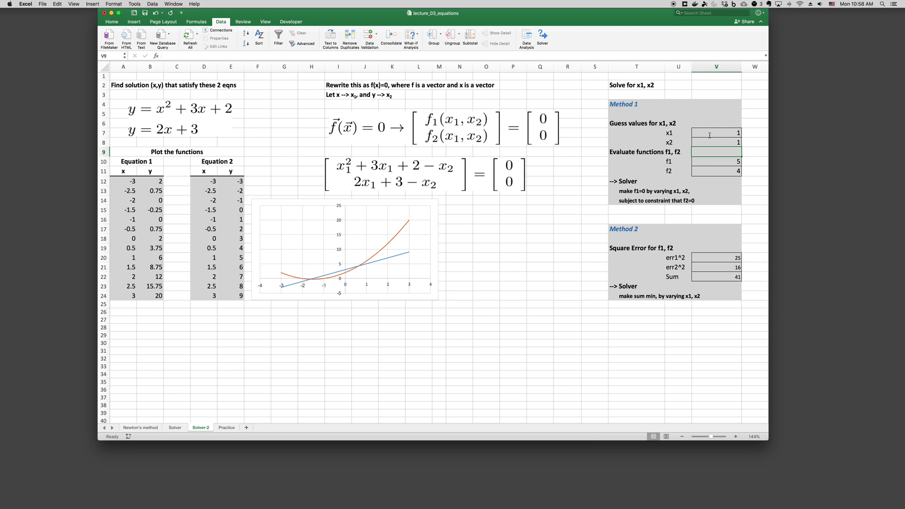
Review the f1 formula in V10 and the x1, x2 guess cells it refers to
click(708, 161)
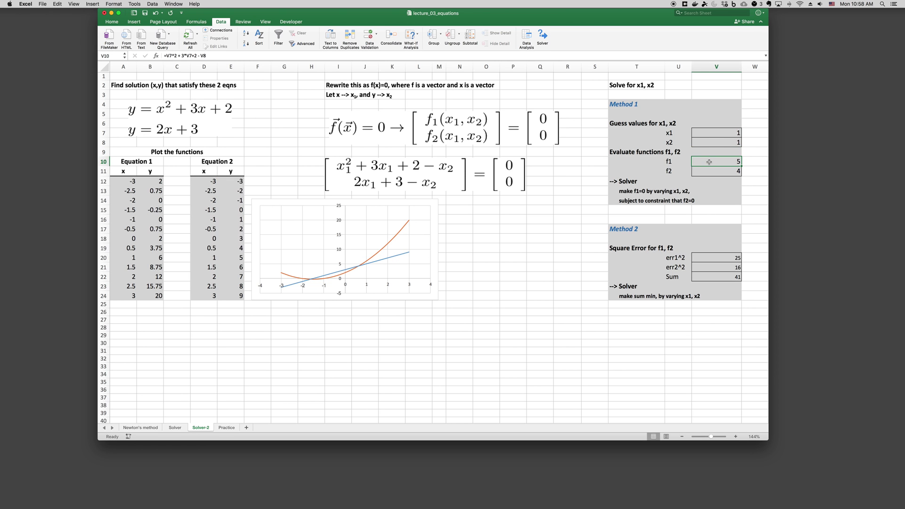
drag(706, 133, 706, 142)
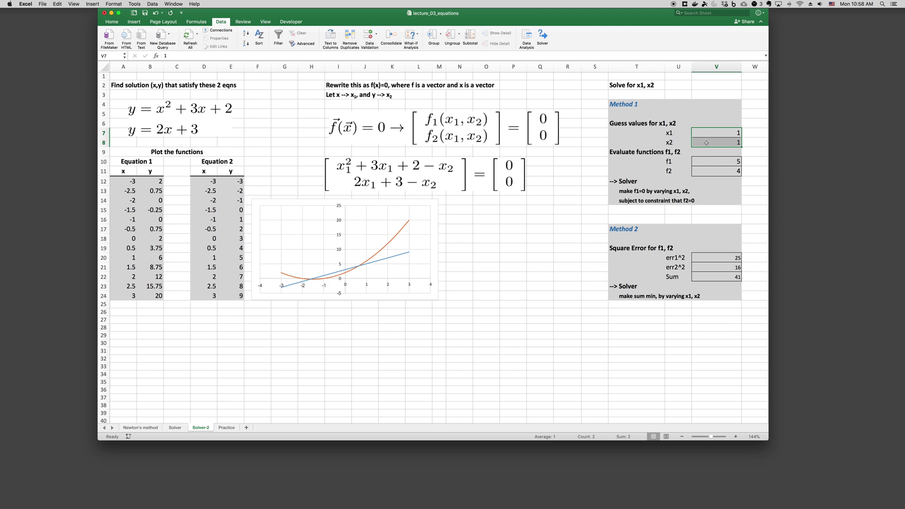
double_click(706, 161)
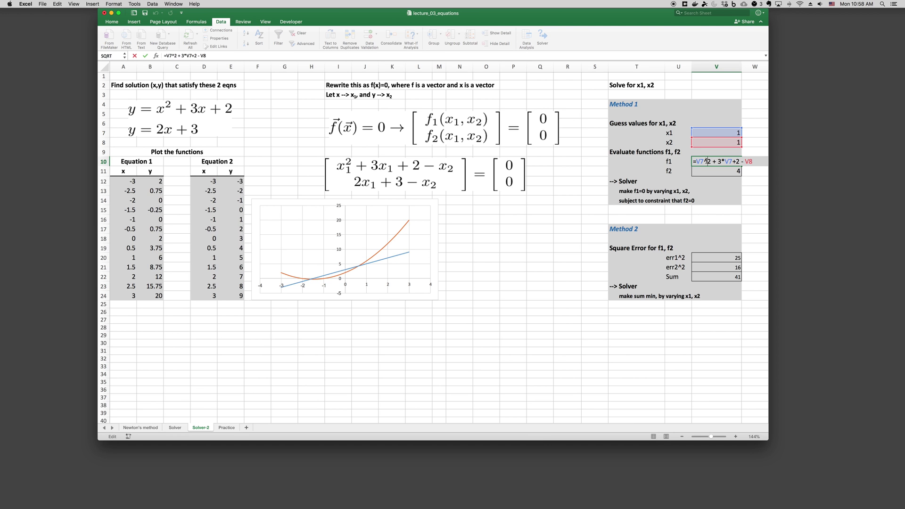
key(ctrl+Return)
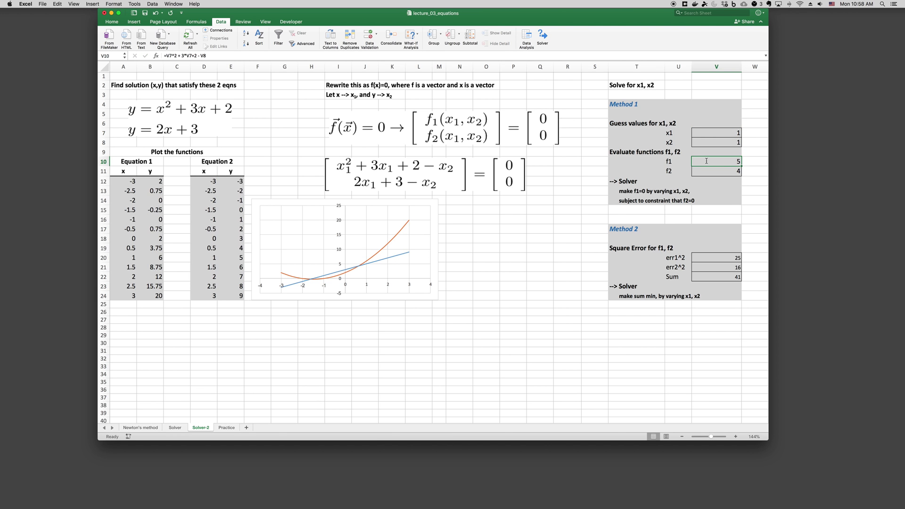
Re-enter the f1 formula in V10 as =V7^2 + 3*V7+2 - V8
text(=)
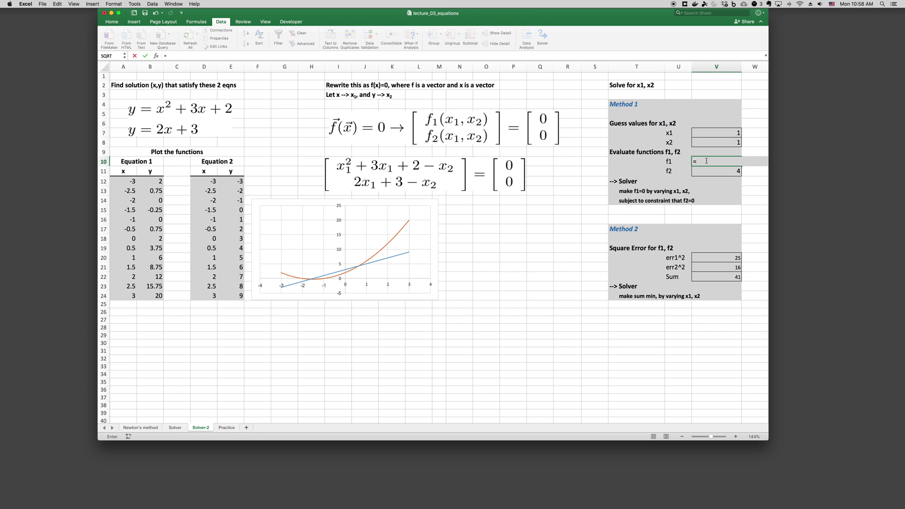
key(Up)
key(Up)
key(Up)
text(^2 + 3*)
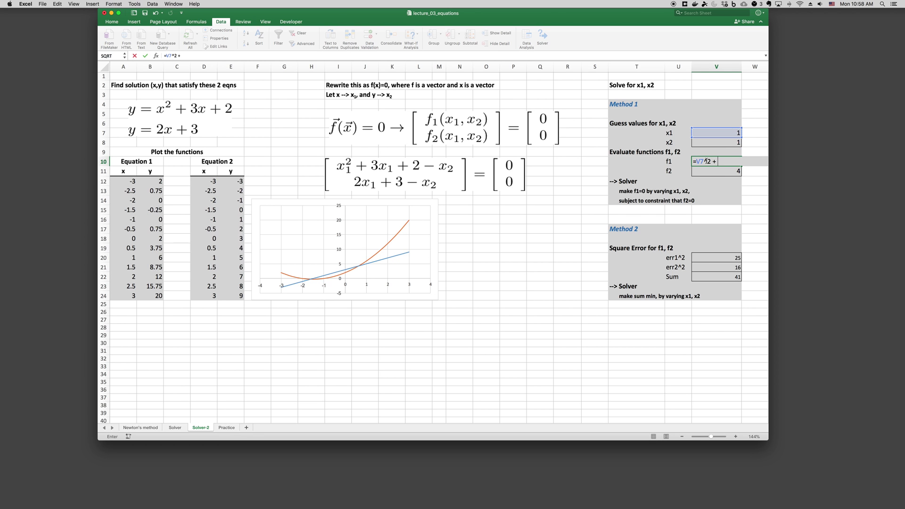
key(Up)
key(Up)
key(Up)
text(+2 -)
key(Up)
key(Up)
key(Up)
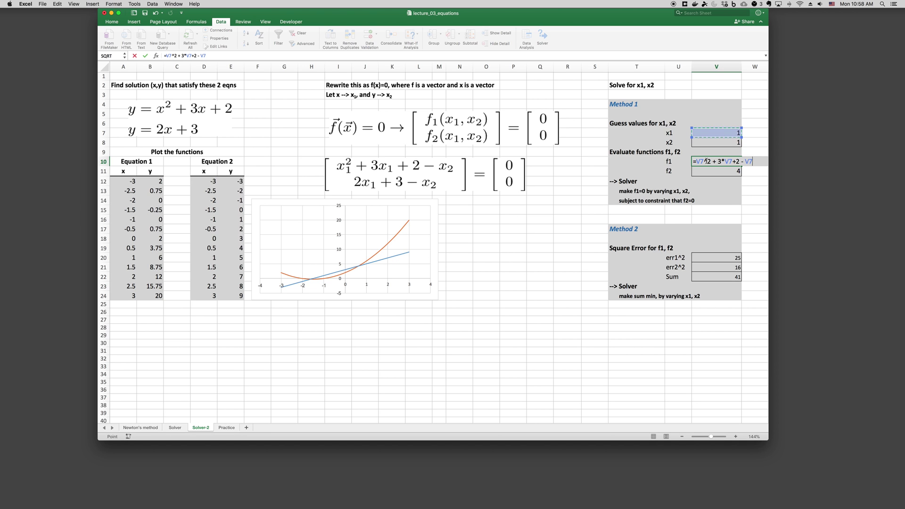
key(Down)
key(Return)
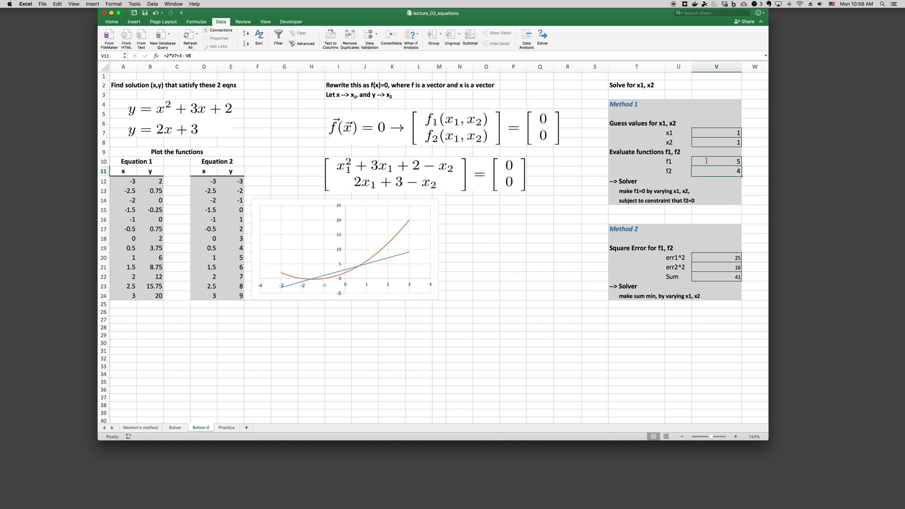
Re-enter the f2 formula in V11 as =2*V7+3 - V8
key(super+z)
text(=2*)
key(Up)
key(Up)
key(Up)
key(Up)
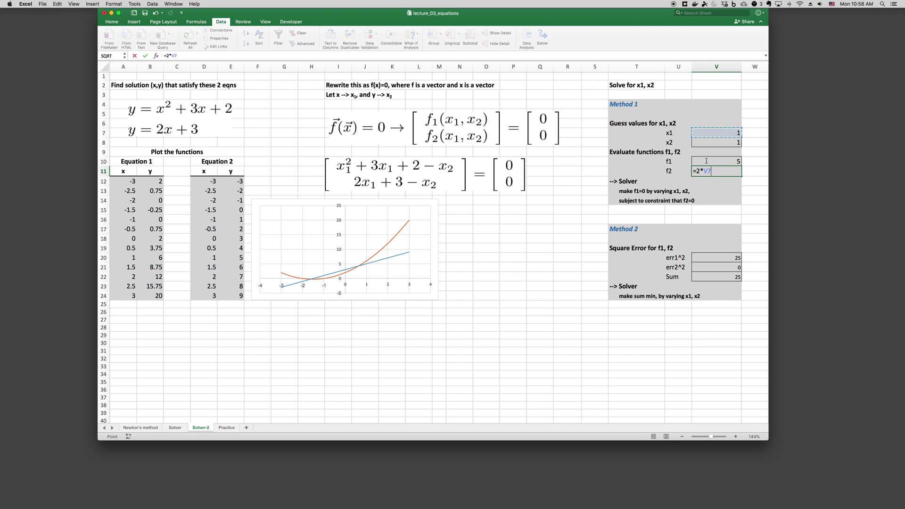
text(+3 -)
key(Up)
key(Up)
key(Up)
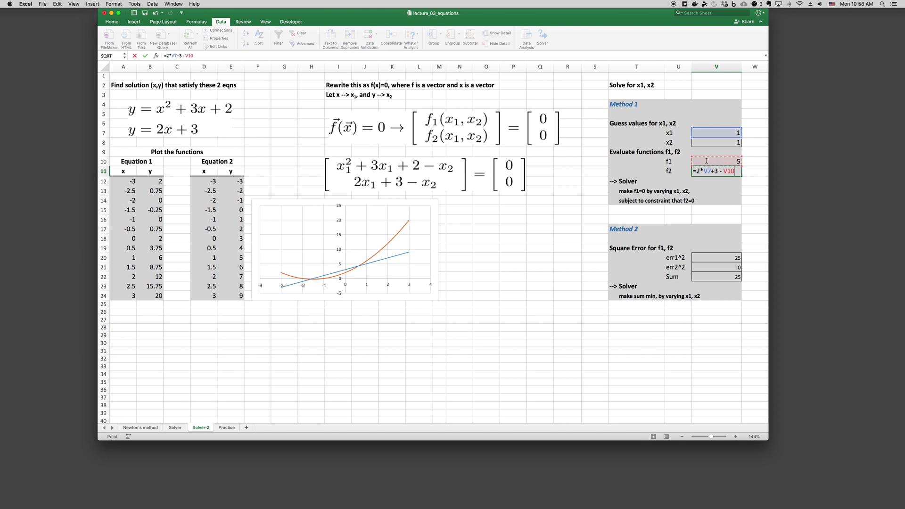
key(Return)
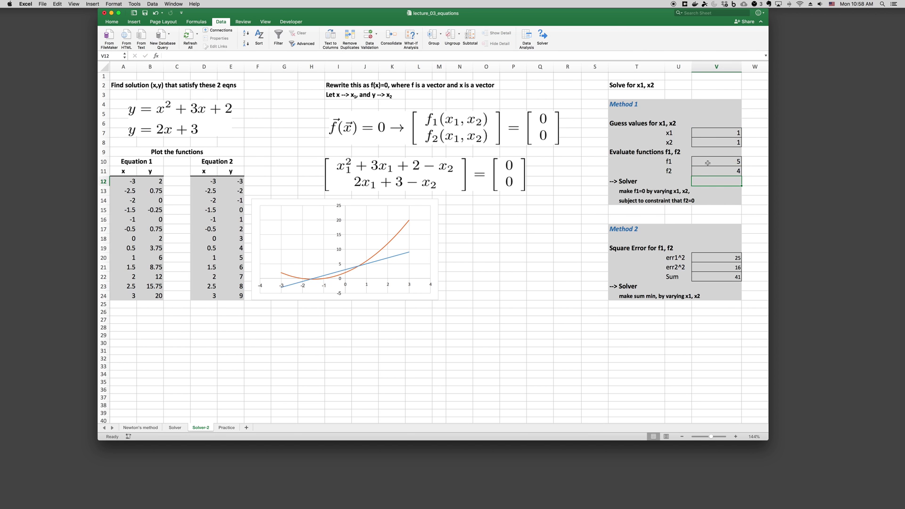
Enter the squared error of f1 in the Method 2 cell V20 as =V10^2
click(716, 160)
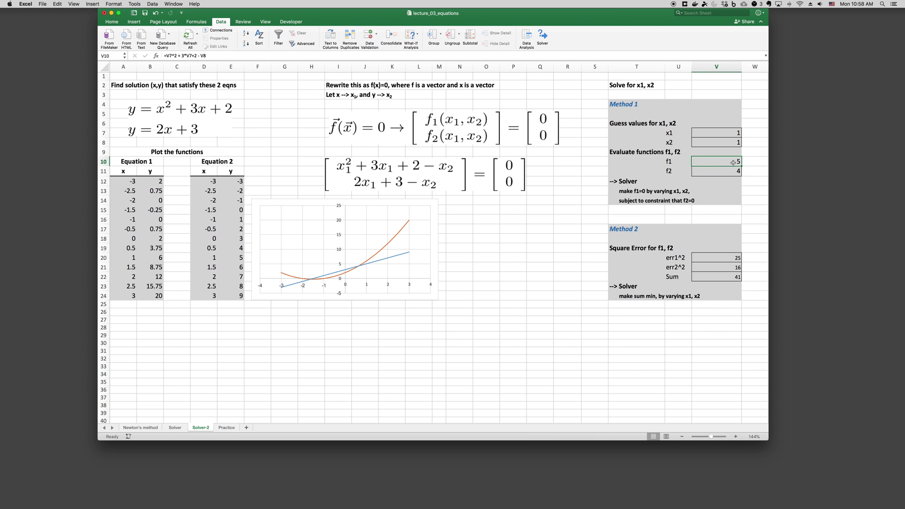
click(710, 255)
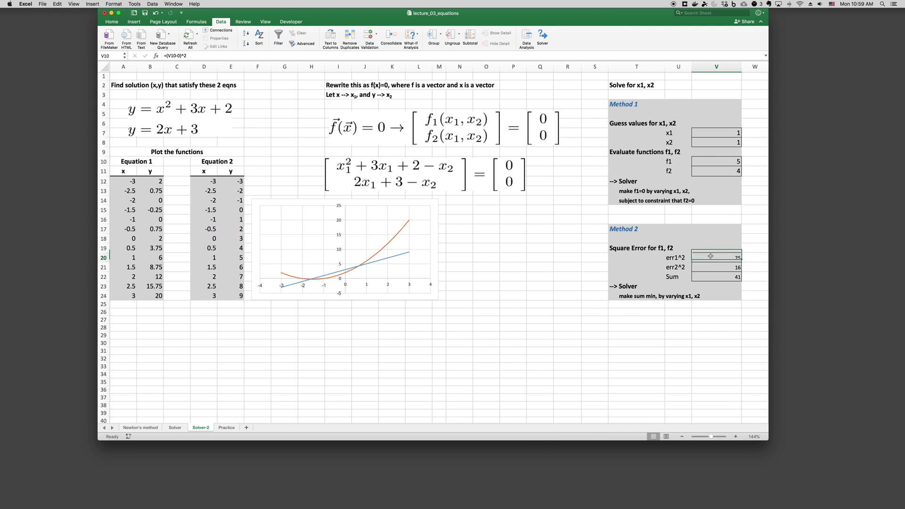
text(=)
key(Up)
key(Up)
key(Up)
key(Up)
key(Up)
key(Up)
key(Up)
key(Up)
key(Up)
key(Up)
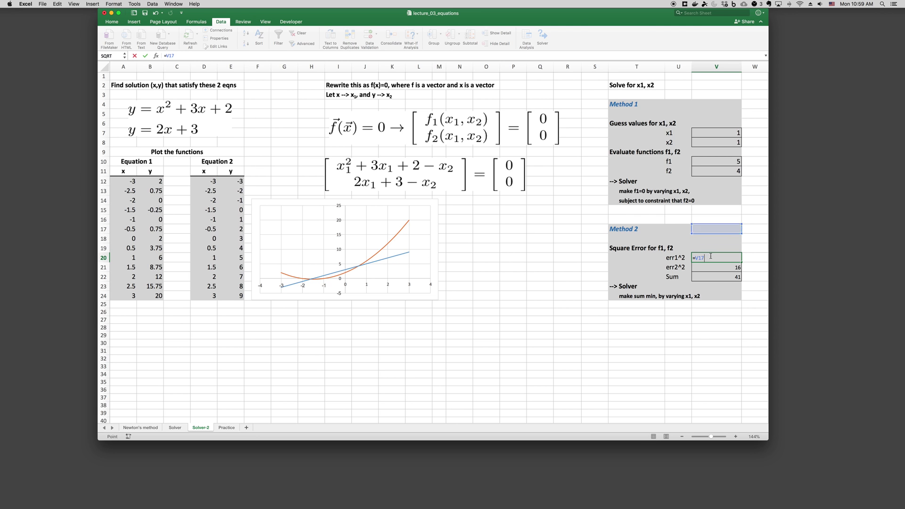
key(Return)
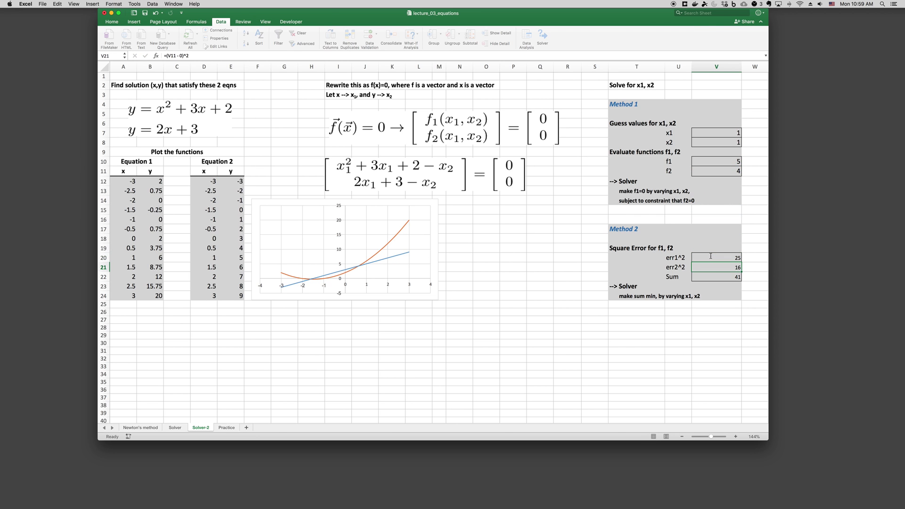
Enter the squared error of f2 in the Method 2 cell V21 as =V11^2
text(=)
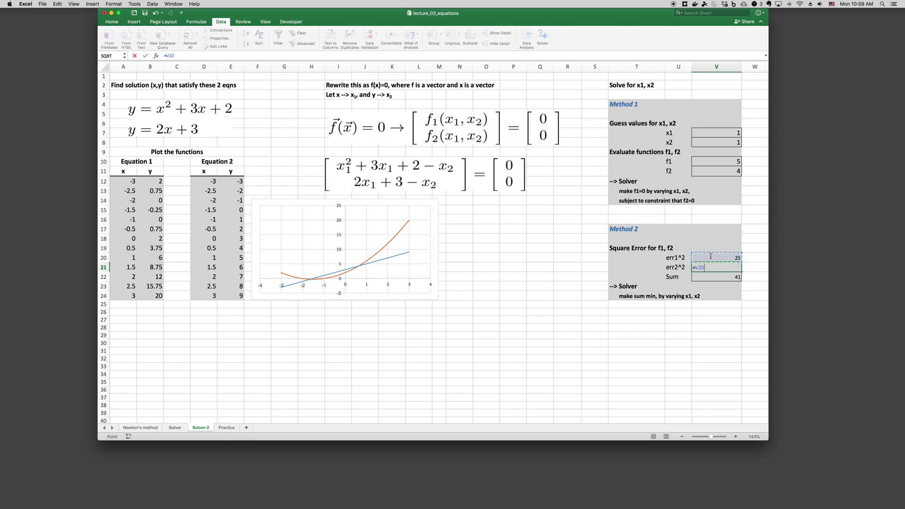
key(Up)
key(Up)
key(Up)
key(Up)
key(Up)
key(Up)
key(Up)
key(Up)
key(Up)
key(Up)
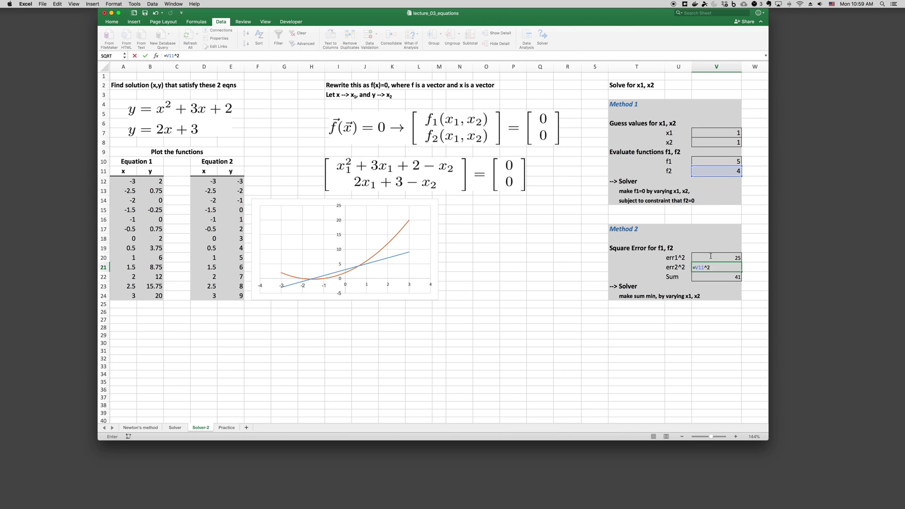
key(Return)
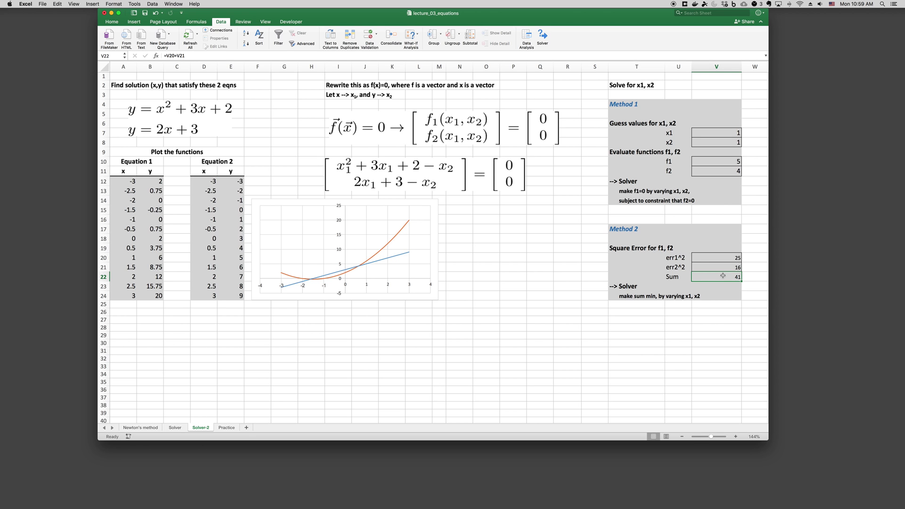
Enter the sum of the two squared errors in V22 as =V20+V21
text(=)
key(Up)
key(Up)
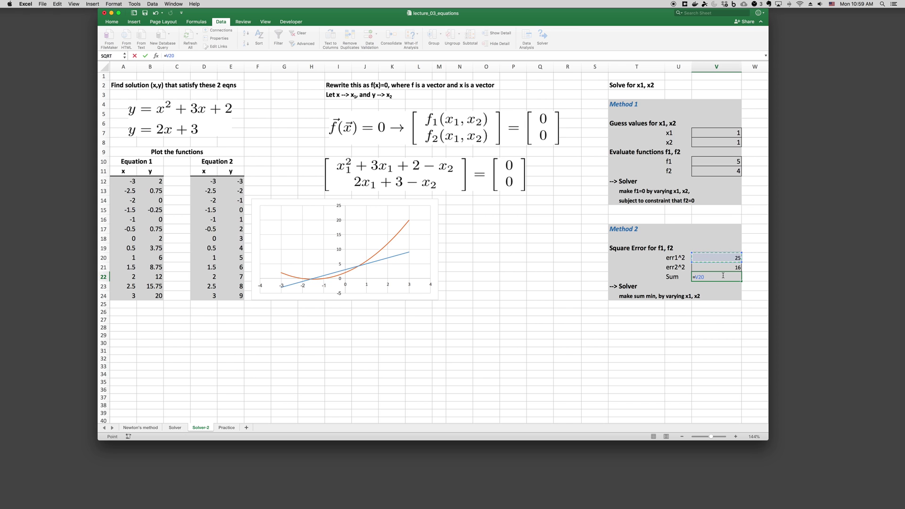
text(+)
key(Up)
key(Return)
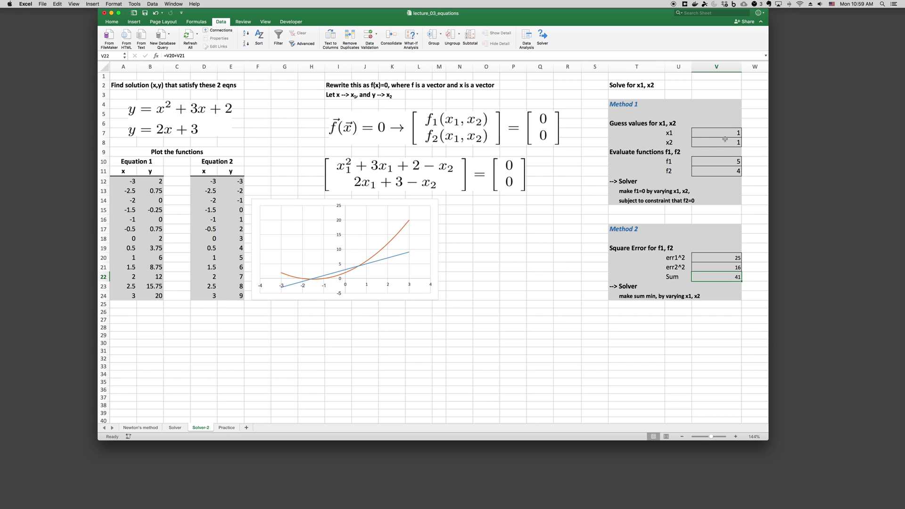
Run Solver with objective V22 at value 0, changing cells V7:V8 and the constraint V11 = 0 deleted, and keep the Solver solution
click(542, 36)
click(716, 279)
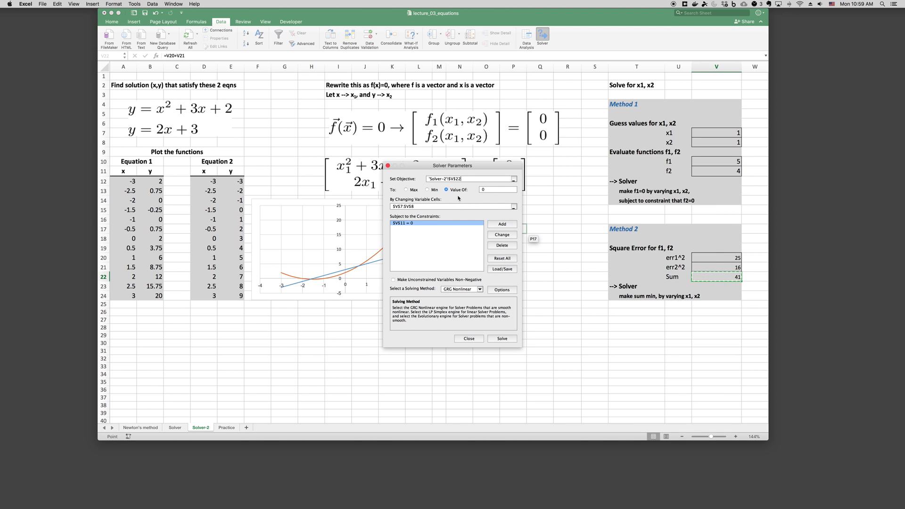
click(491, 190)
click(454, 205)
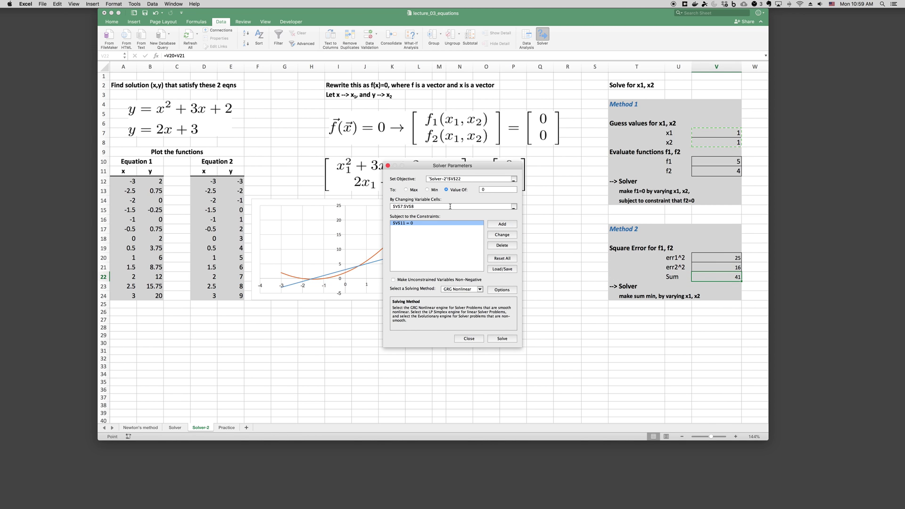
key(BackSpace)
drag(703, 134, 703, 140)
click(504, 246)
click(503, 338)
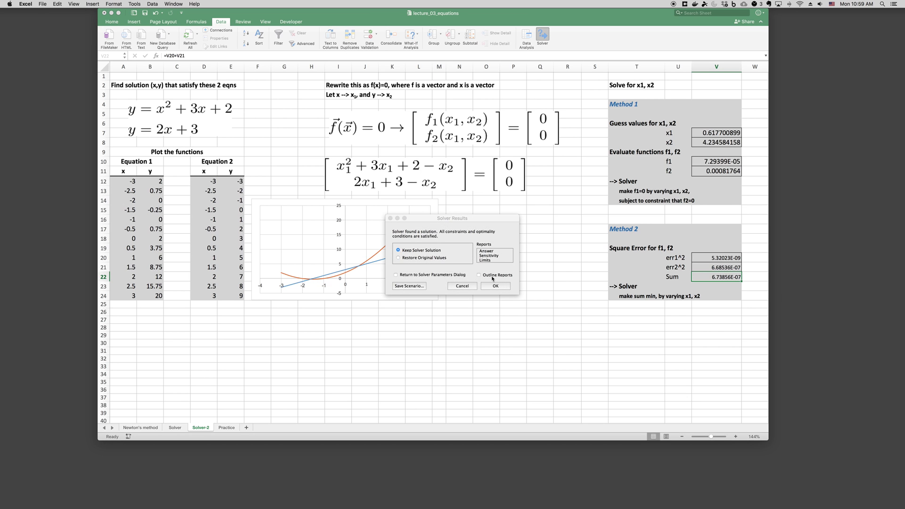
click(495, 282)
Check the solved x1, x2 values, the f1, f2 cells, and the squared errors with their sum
drag(720, 161, 721, 169)
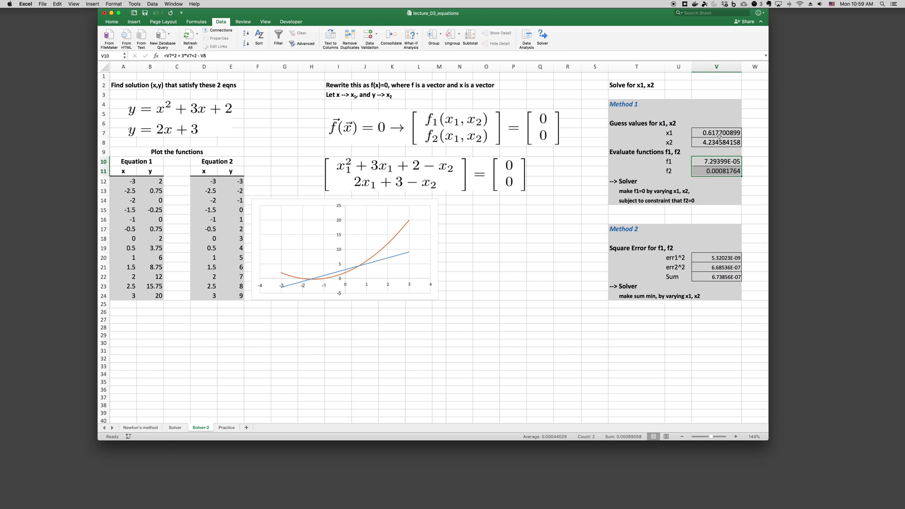
drag(719, 135, 717, 141)
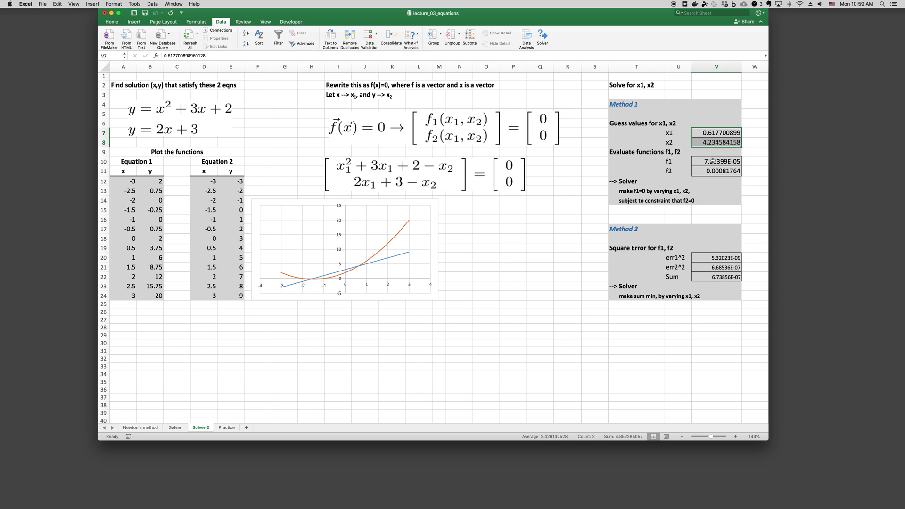
drag(713, 161, 711, 168)
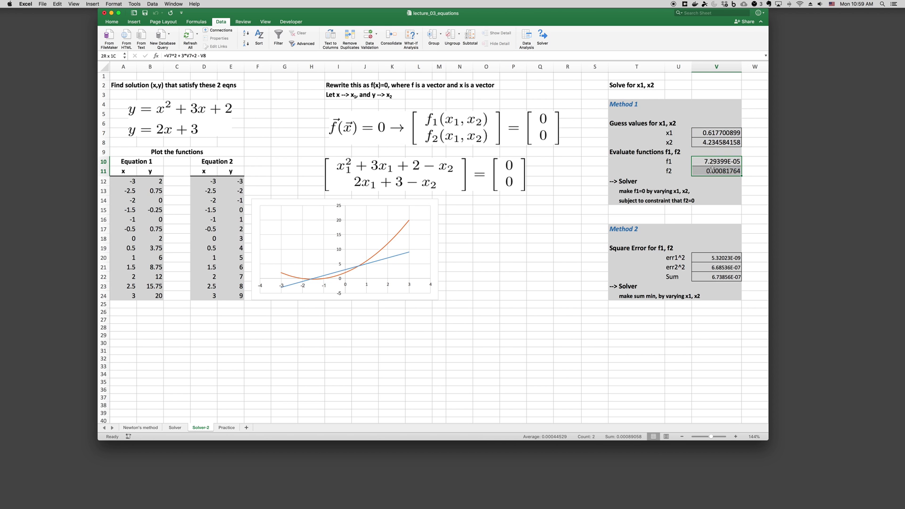
click(712, 257)
drag(712, 257, 711, 264)
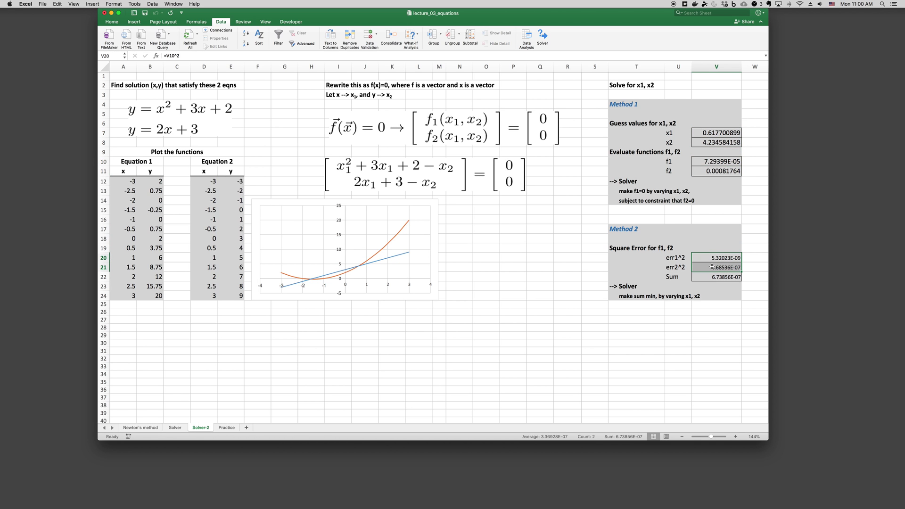
click(711, 277)
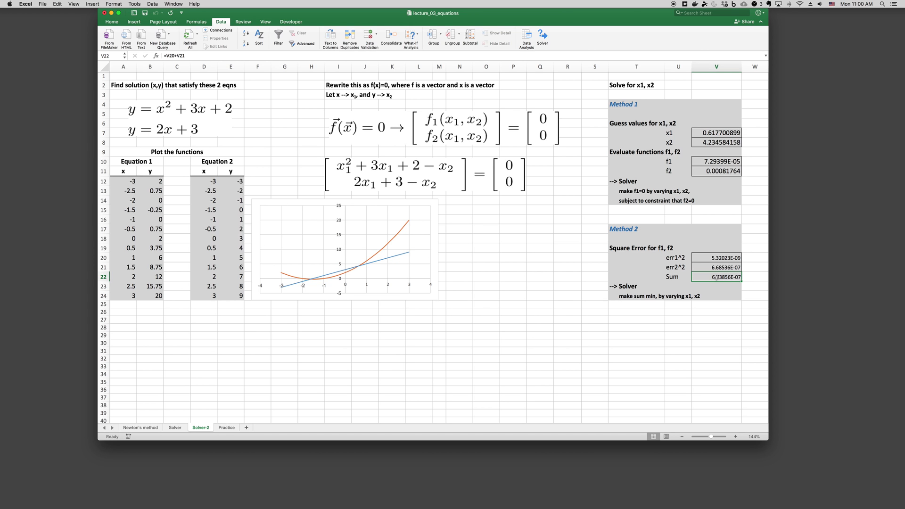
click(475, 360)
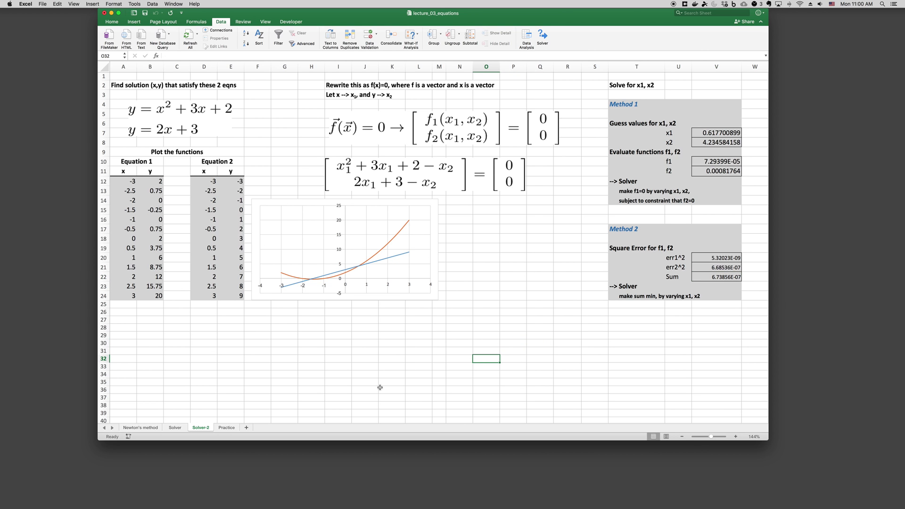
Open the Practice sheet and clear the existing solution from E5:F11 beside the three-equation problem text
click(227, 429)
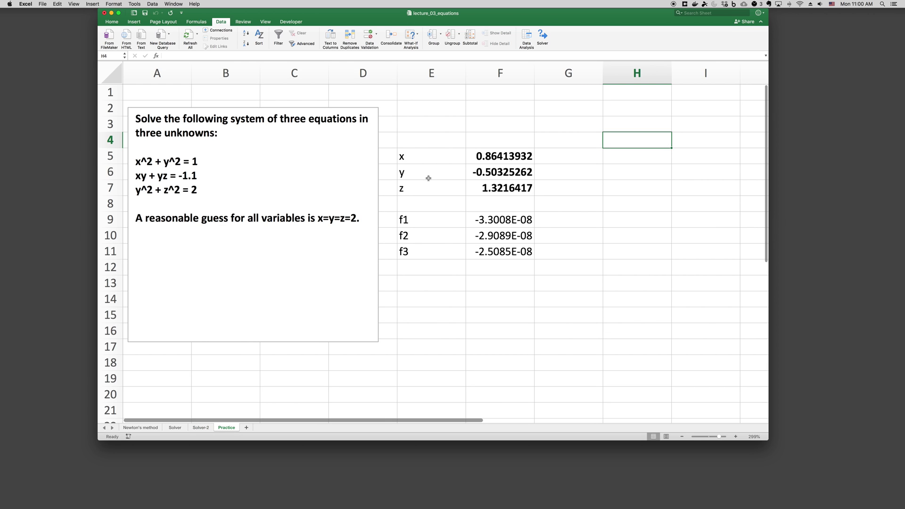
drag(425, 163, 490, 246)
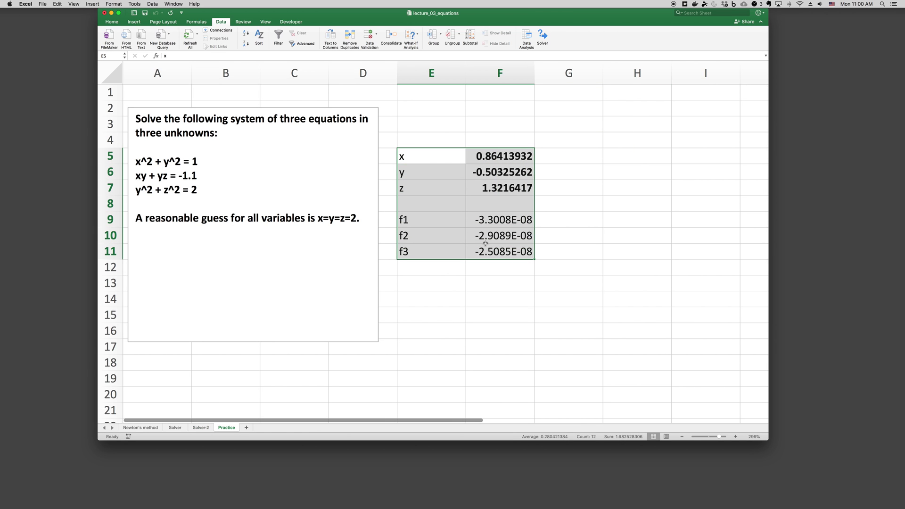
key(Delete)
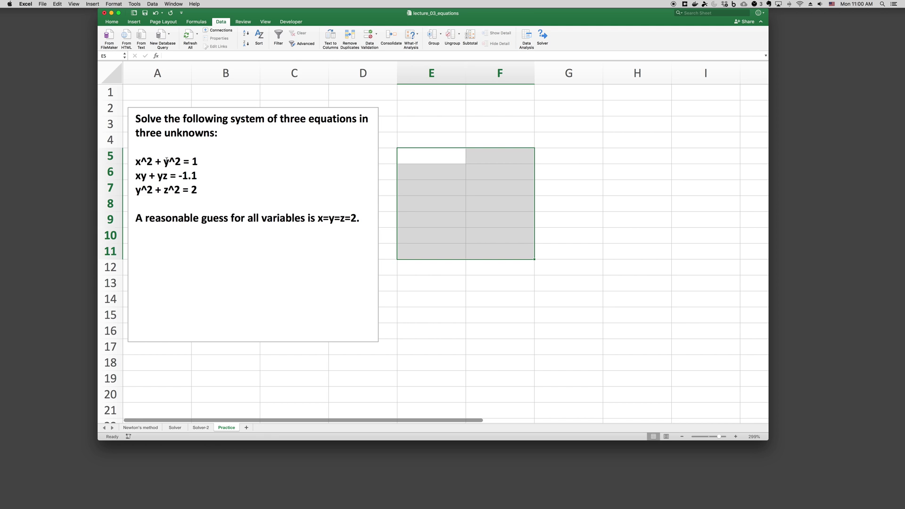
click(166, 161)
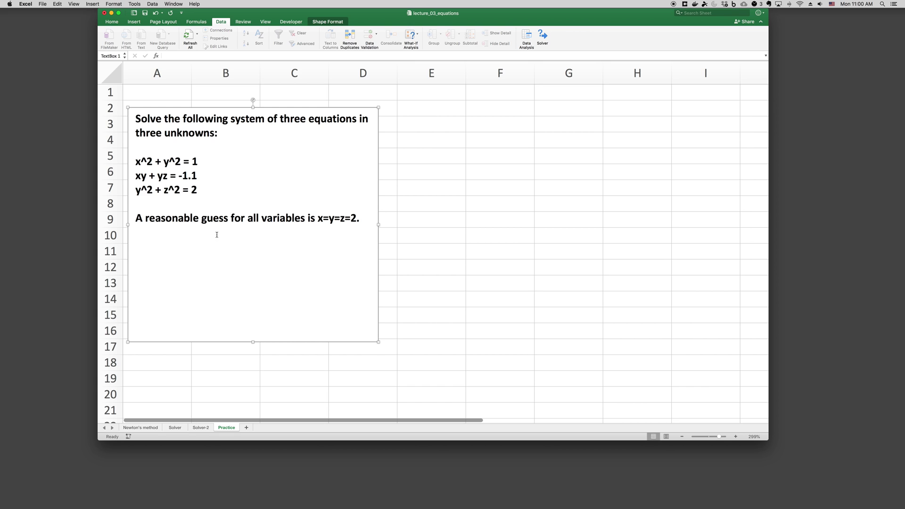
Enter the variable labels x, y and z in cells E5 to E7
click(434, 154)
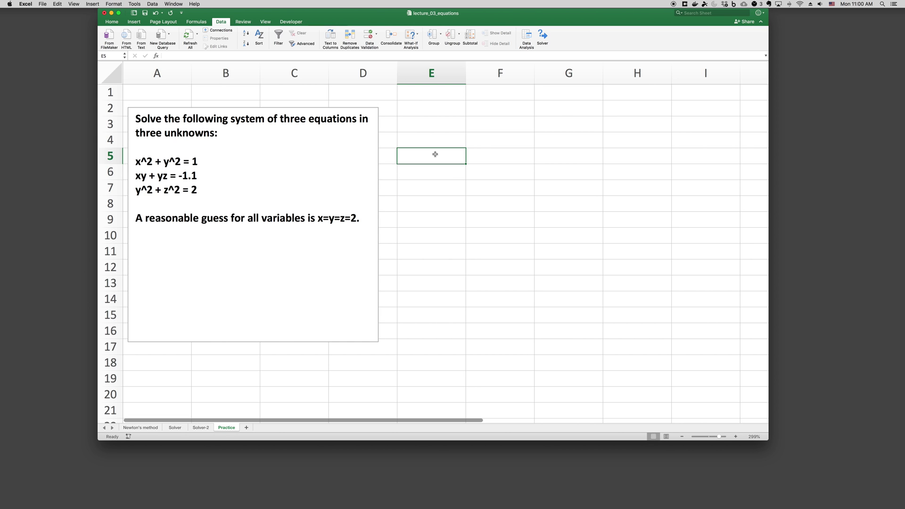
text(x)
key(Return)
text(y)
key(Return)
text(z)
key(Return)
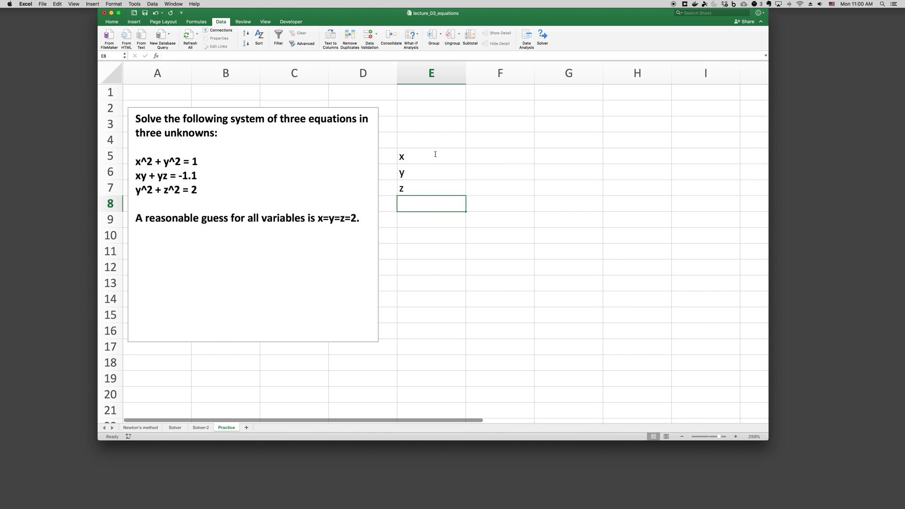
Enter the function labels f1, f2 and f3 in cells E9 to E11
key(Return)
text(f1)
key(Return)
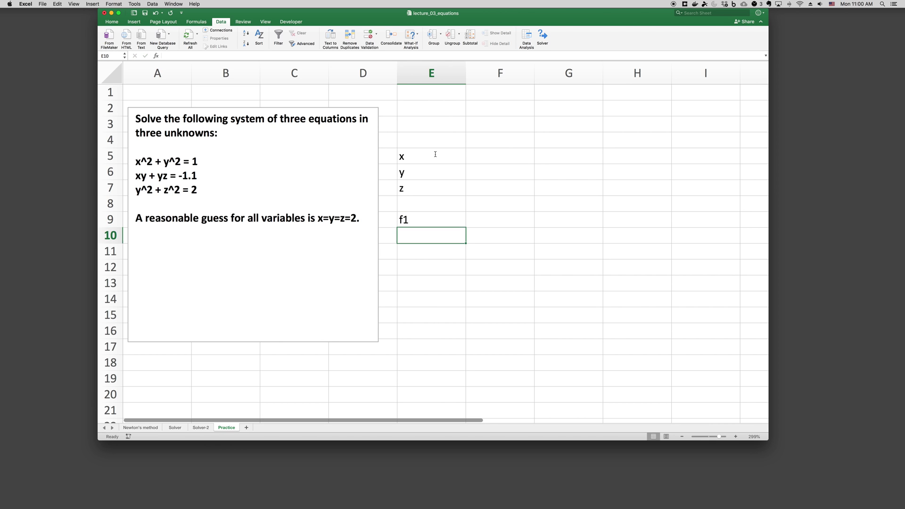
text(f2)
key(Return)
text(f3)
Enter the initial guess 2 for x, y and z in cells F5 to F7
key(Up)
key(Up)
key(Up)
key(Up)
key(Up)
key(Up)
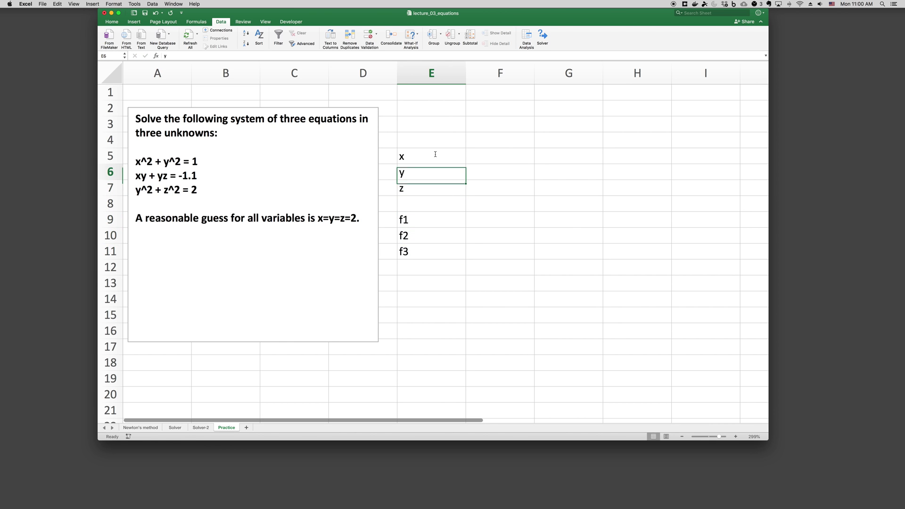
key(Right)
text(2)
key(Return)
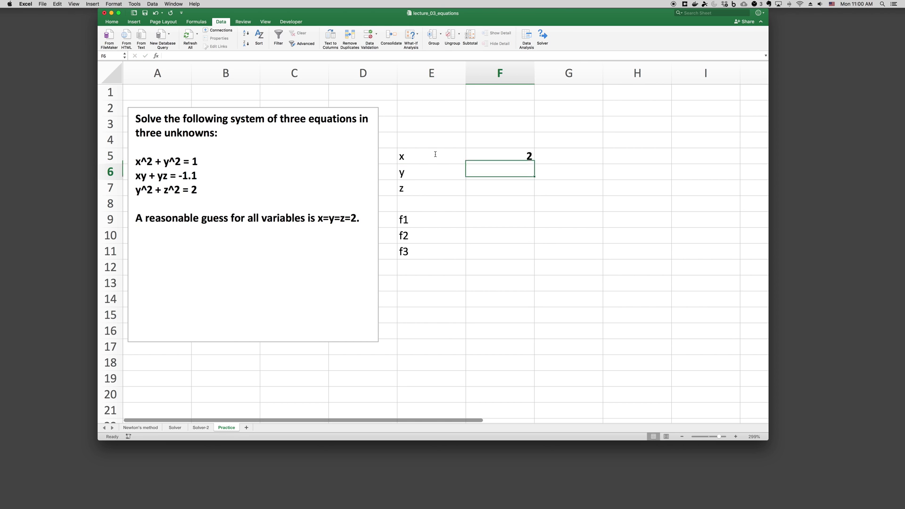
text(2)
key(Return)
text(2)
key(Return)
key(Return)
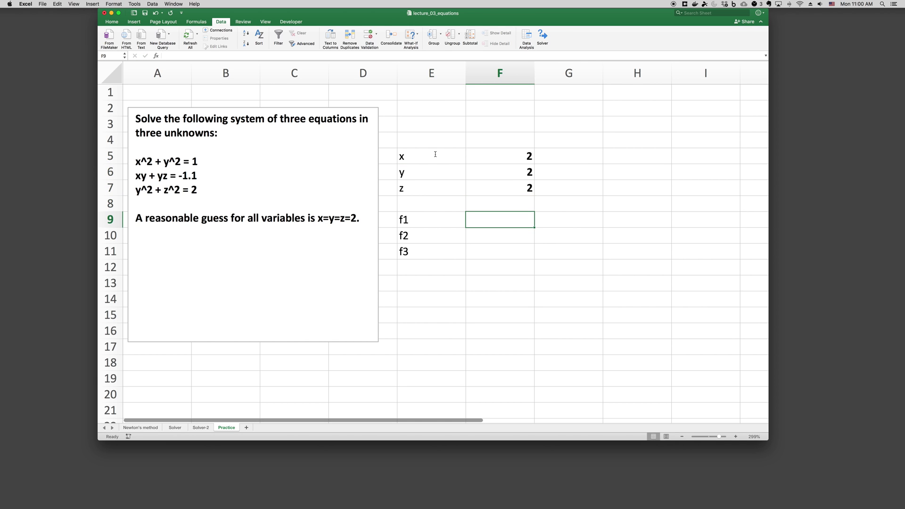
Enter the first equation's residual in F9 as =F5^2 + F6^2 - 1
text(=)
key(Up)
key(Up)
key(Up)
key(Up)
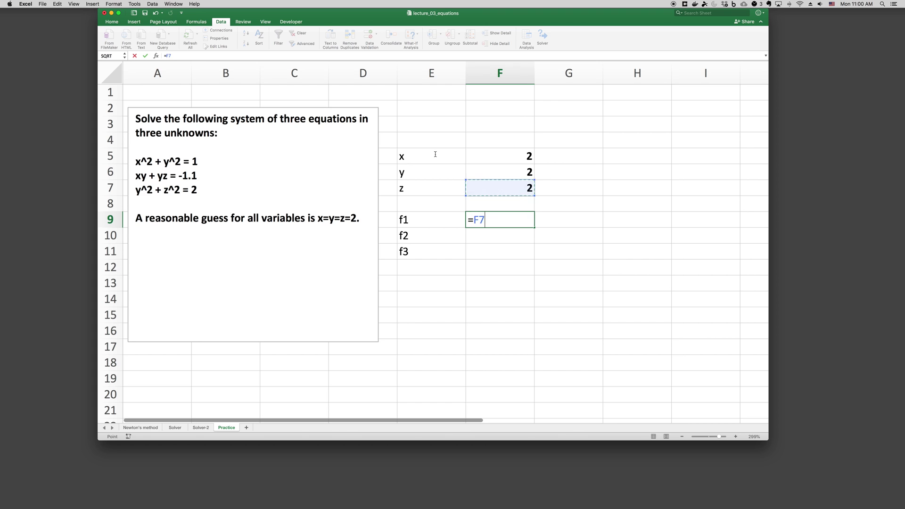
text(^2 +)
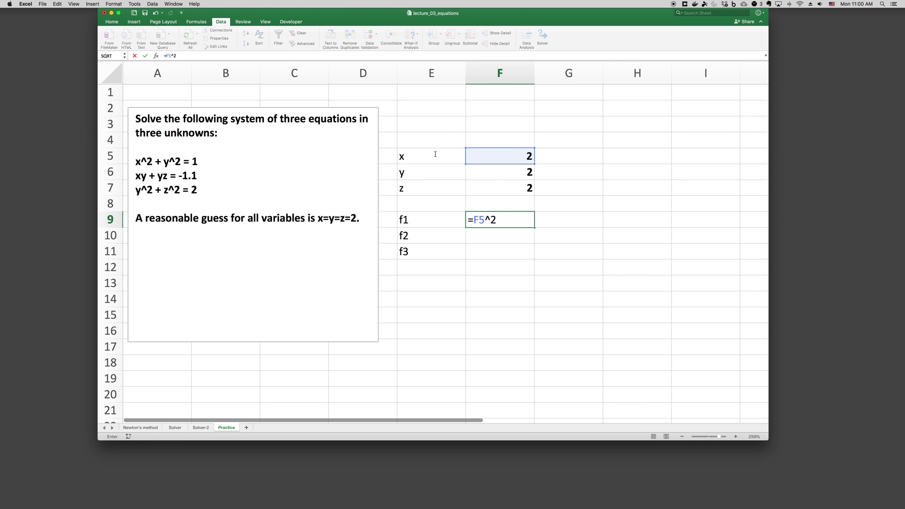
key(Up)
key(Up)
key(Up)
text(^)
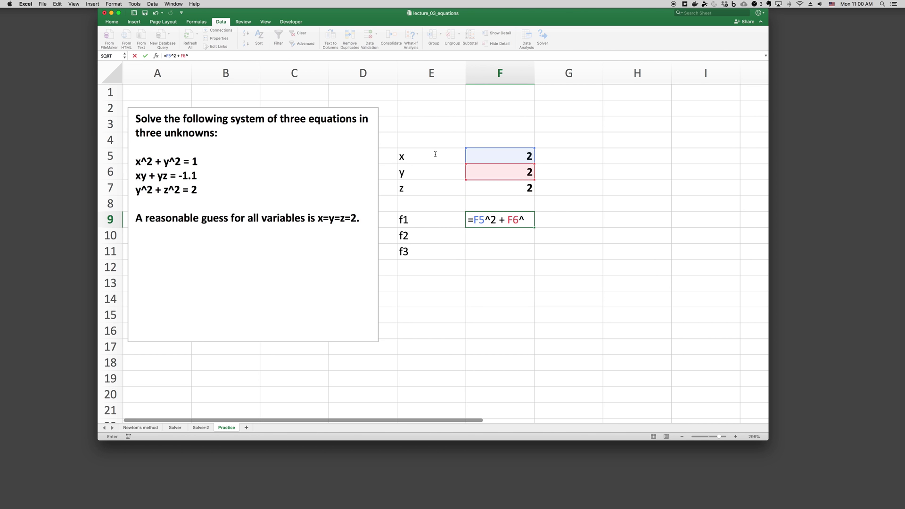
text(2 - 1)
key(Return)
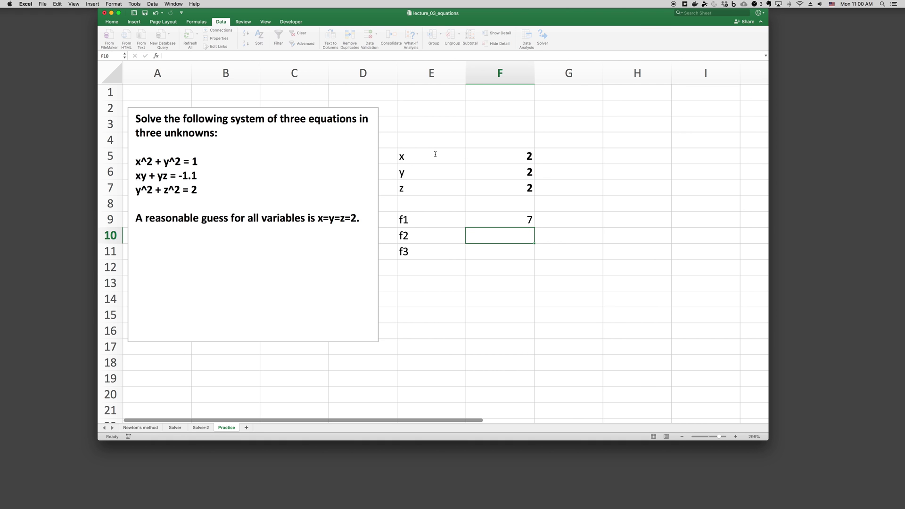
Enter the second equation's residual in F10 as =F5*F6 + F6*F7+1.1
text(=)
key(Up)
key(Up)
key(Up)
key(Up)
key(Up)
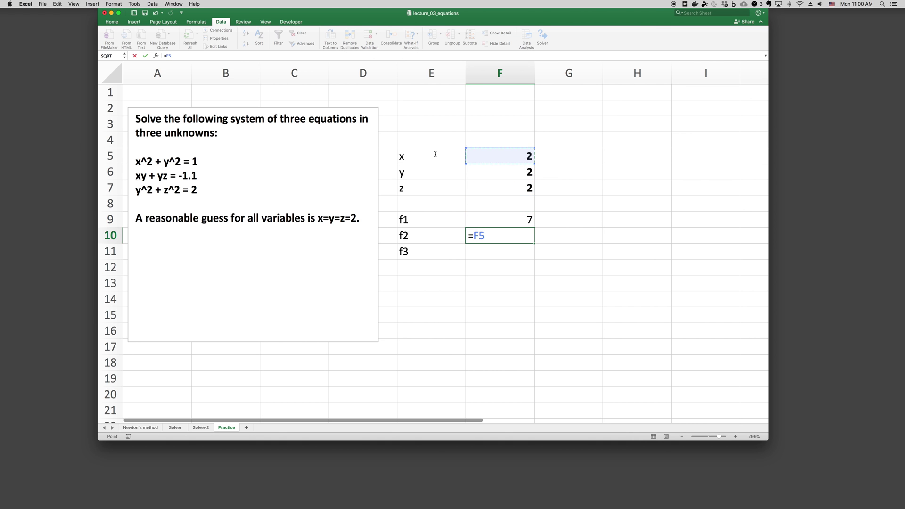
text(*)
key(Up)
key(Up)
key(Up)
key(Up)
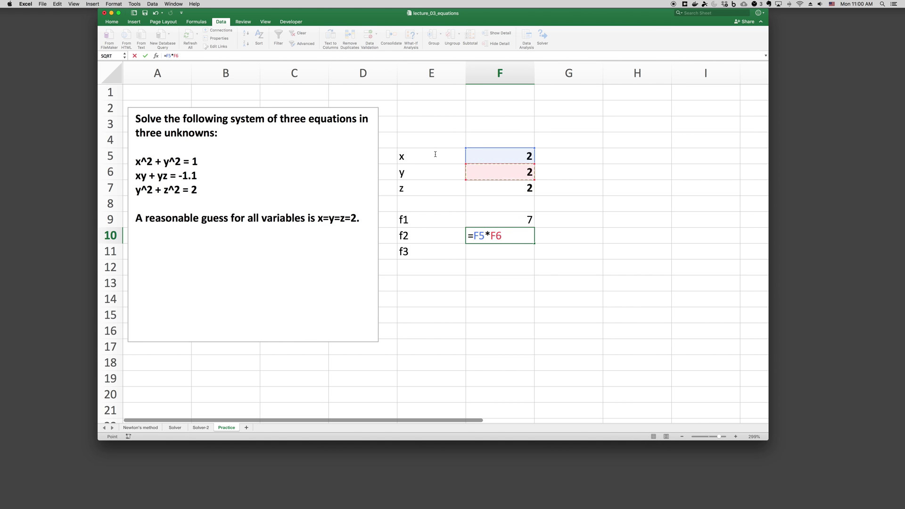
text(+)
key(Up)
key(Up)
key(Up)
key(Up)
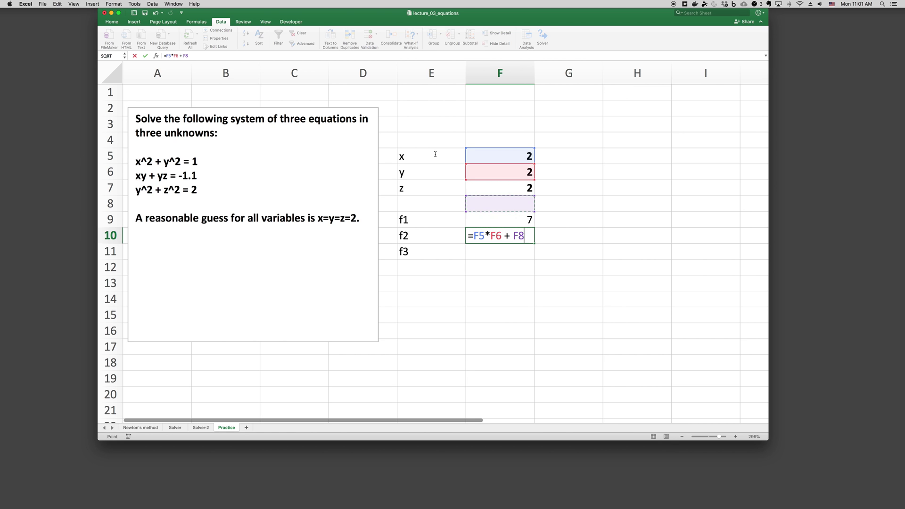
text(*)
key(Up)
key(Up)
key(Up)
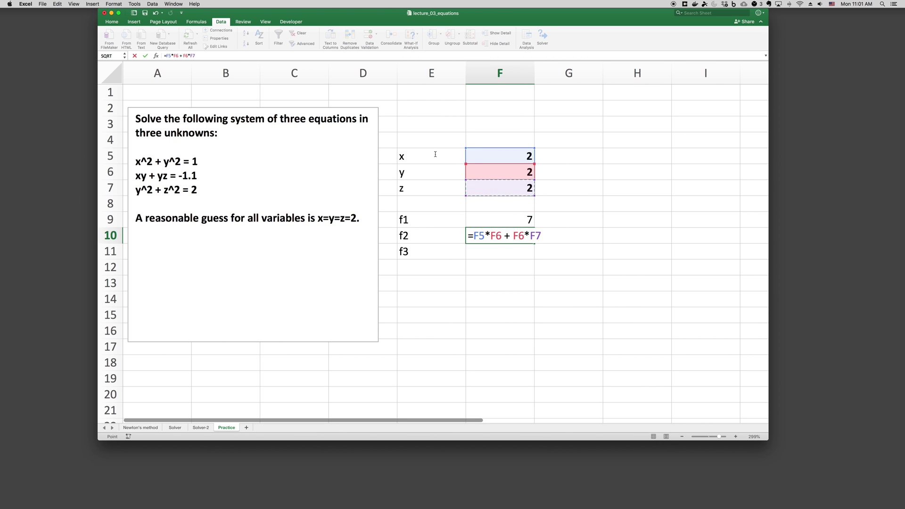
text(+1.1)
key(Return)
Enter the third equation's residual in F11 as =F6^2 + F7^2 - 2
text(=)
key(Up)
key(Up)
key(Up)
key(Up)
key(Up)
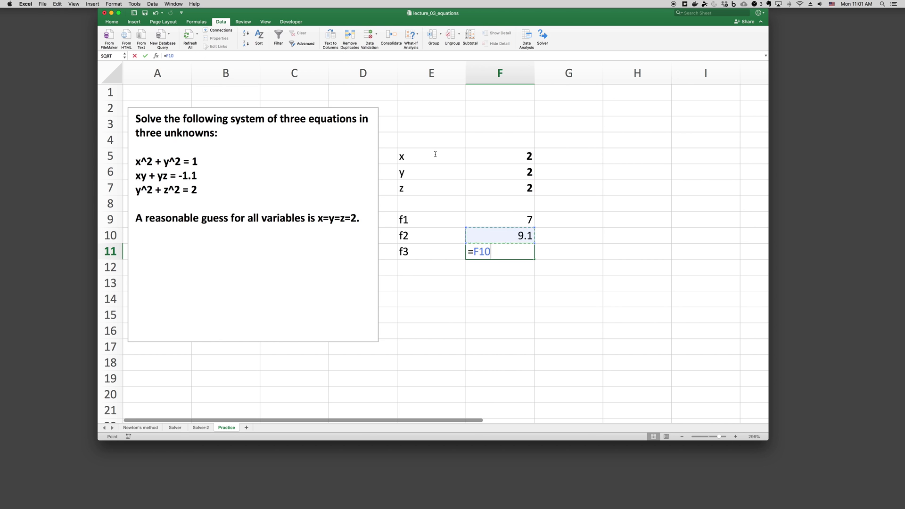
text(^2 +)
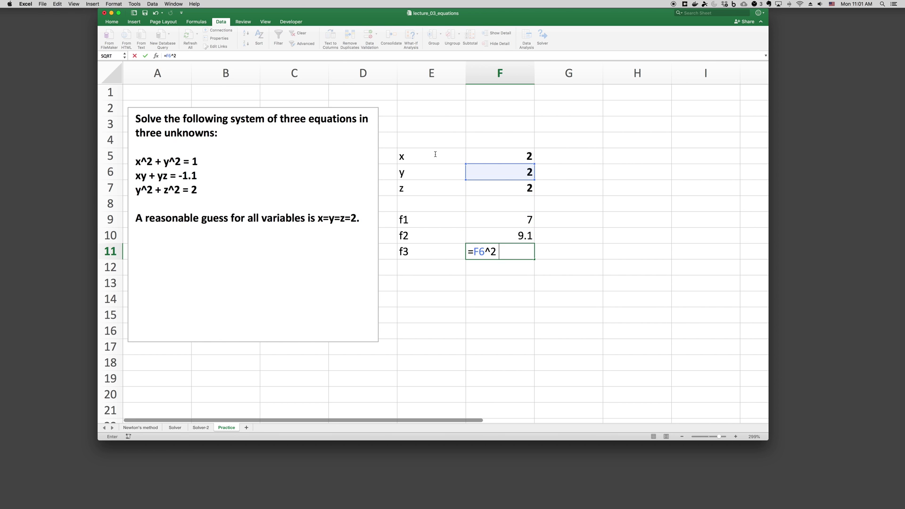
key(Up)
key(Up)
key(Up)
key(Up)
text(^2)
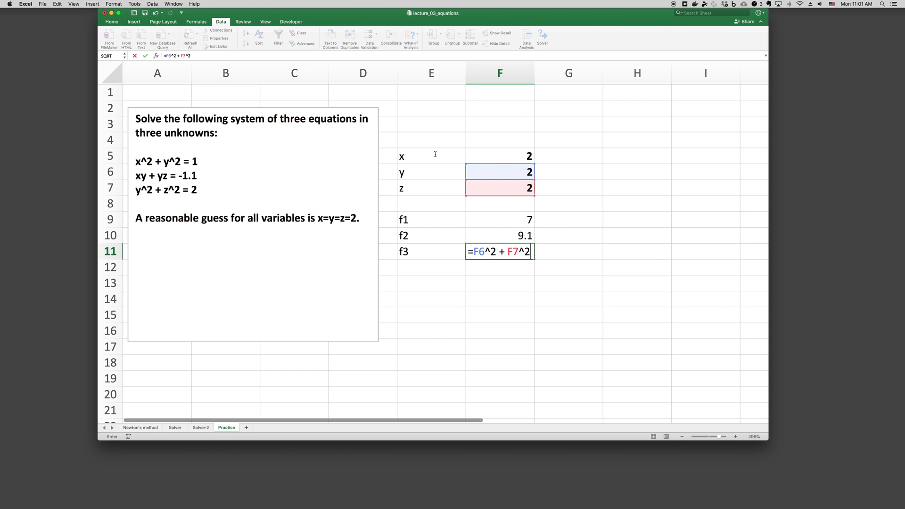
text( - 2)
key(Return)
Open Solver and set the objective to the f1 cell F9 with a target value of 0
key(Up)
key(Up)
key(Up)
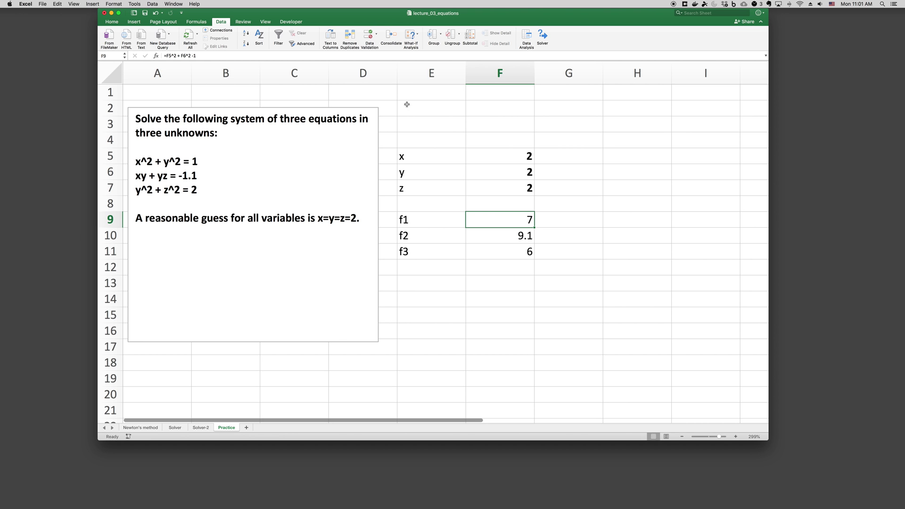
click(543, 37)
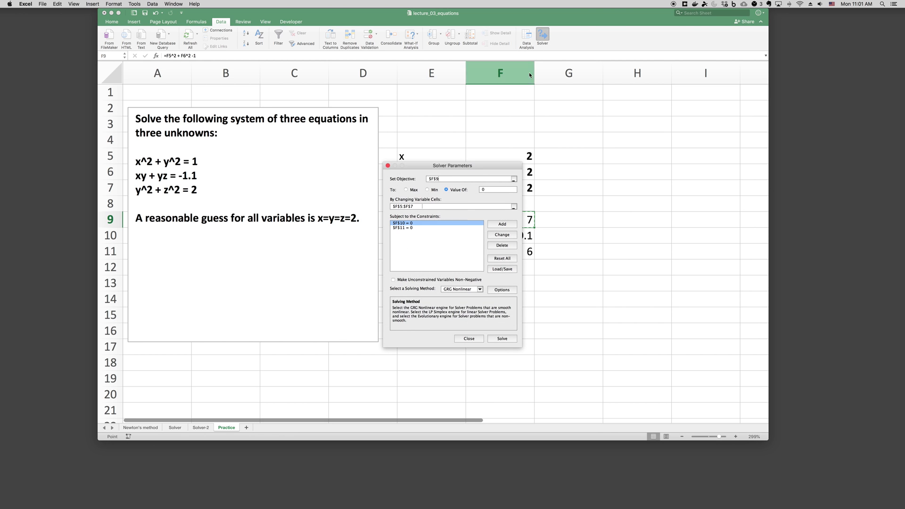
drag(468, 165, 687, 208)
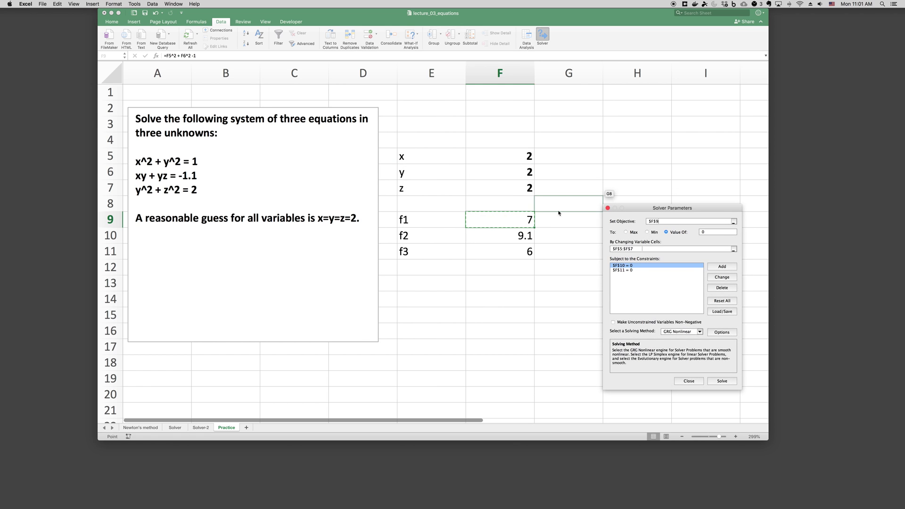
click(518, 223)
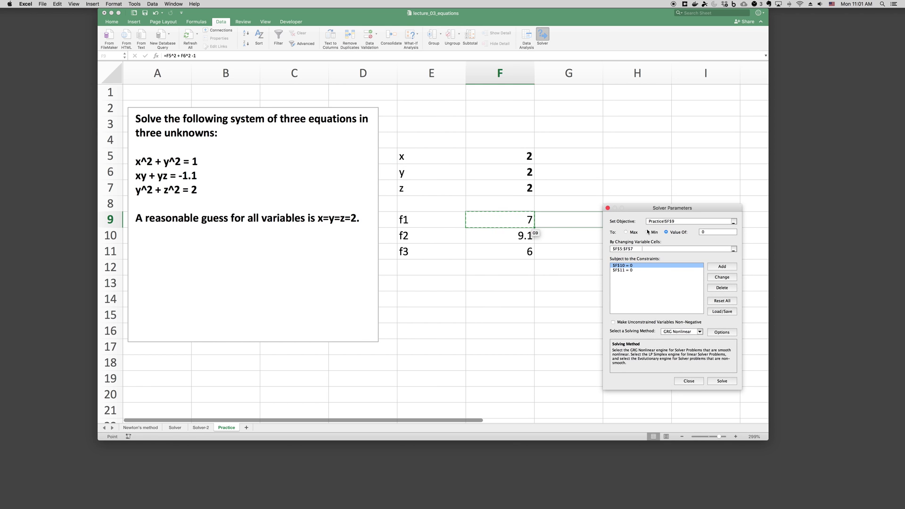
click(665, 232)
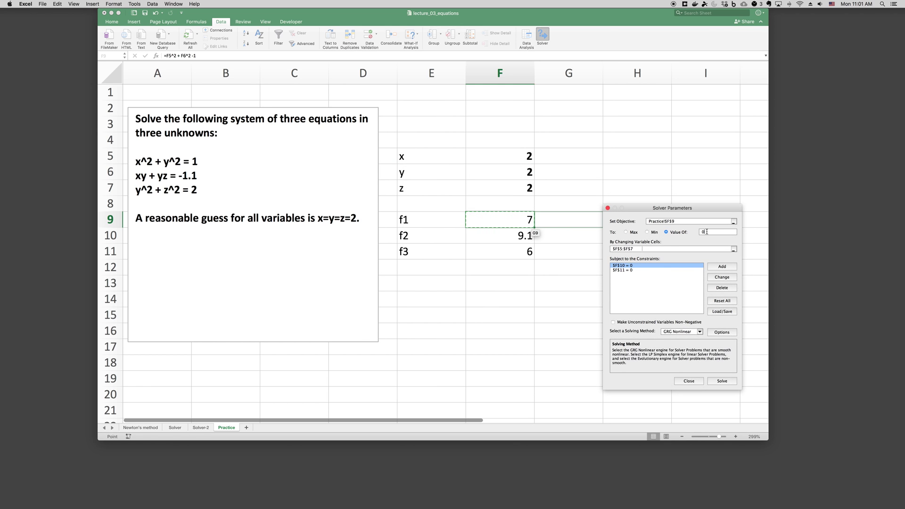
Replace Solver's changing variable cells with the x, y and z values in F5:F7
click(669, 246)
key(BackSpace)
key(BackSpace)
key(BackSpace)
key(BackSpace)
key(BackSpace)
key(BackSpace)
key(BackSpace)
key(BackSpace)
key(BackSpace)
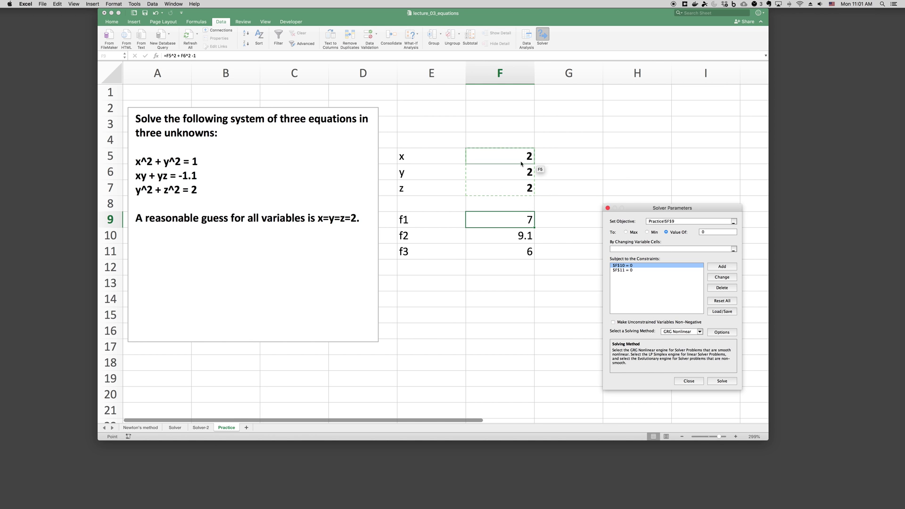
drag(521, 164, 518, 189)
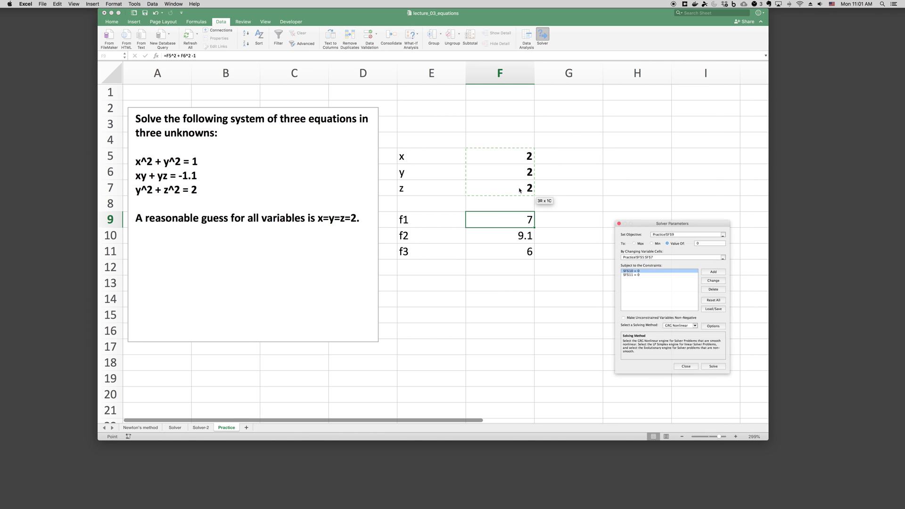
Delete both existing Solver constraints and add the constraint F10 = 0
click(729, 288)
click(729, 289)
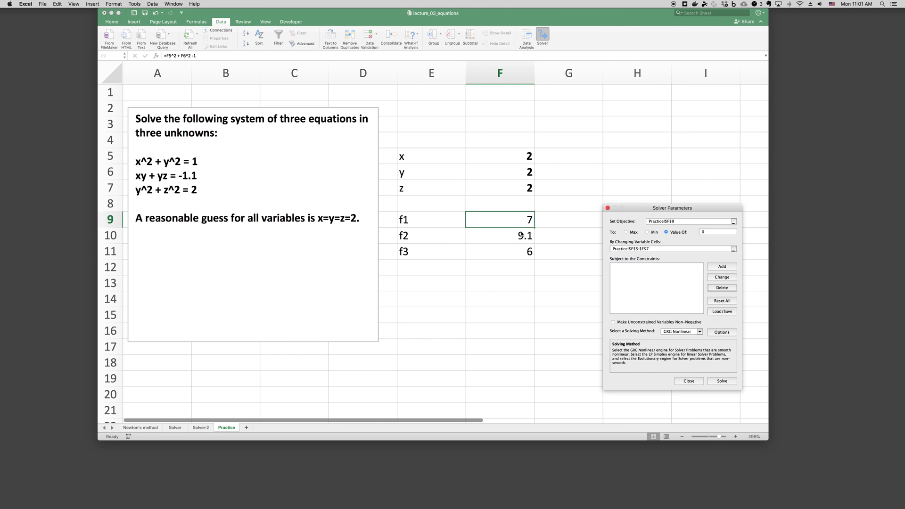
click(721, 266)
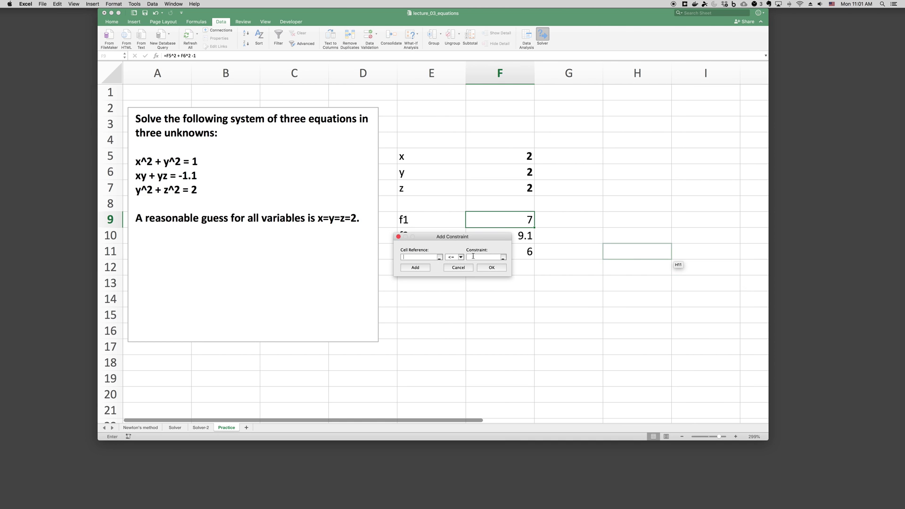
drag(460, 238, 566, 291)
click(520, 238)
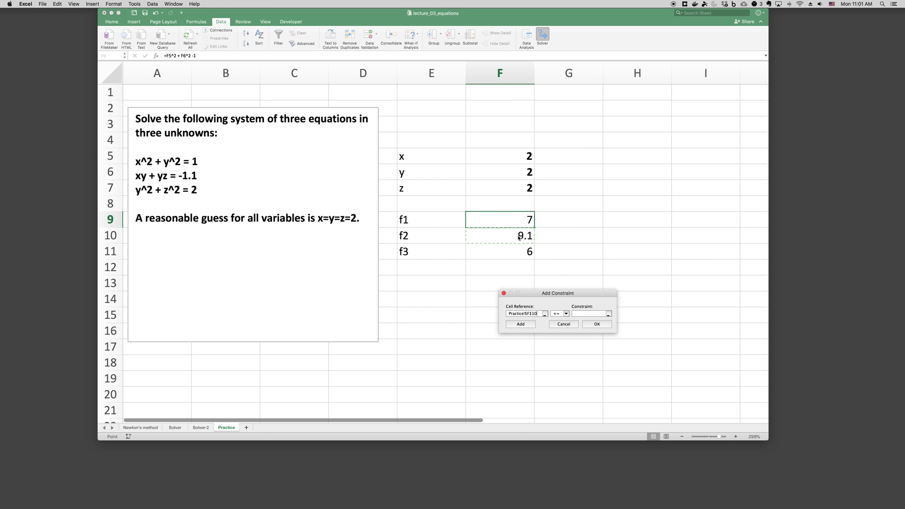
click(565, 313)
click(558, 321)
text(0)
click(520, 324)
Add a second constraint F11 = 0 and return to the Solver parameters
click(511, 253)
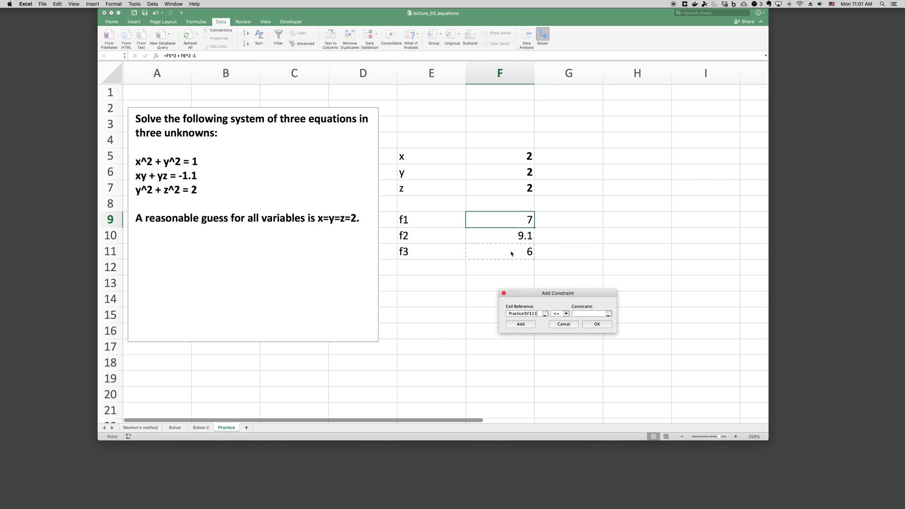
click(565, 313)
click(564, 325)
click(597, 324)
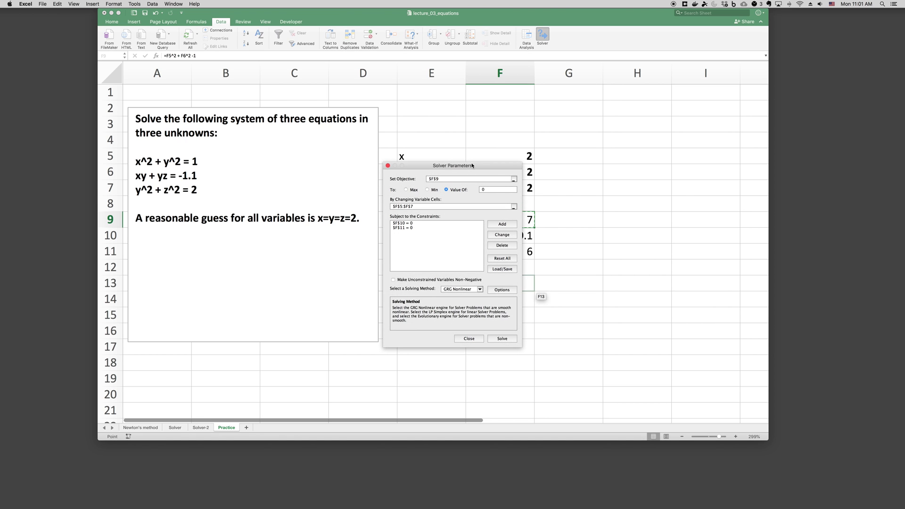
Solve the three-equation system with GRG Nonlinear and keep the Solver solution
drag(472, 166, 731, 204)
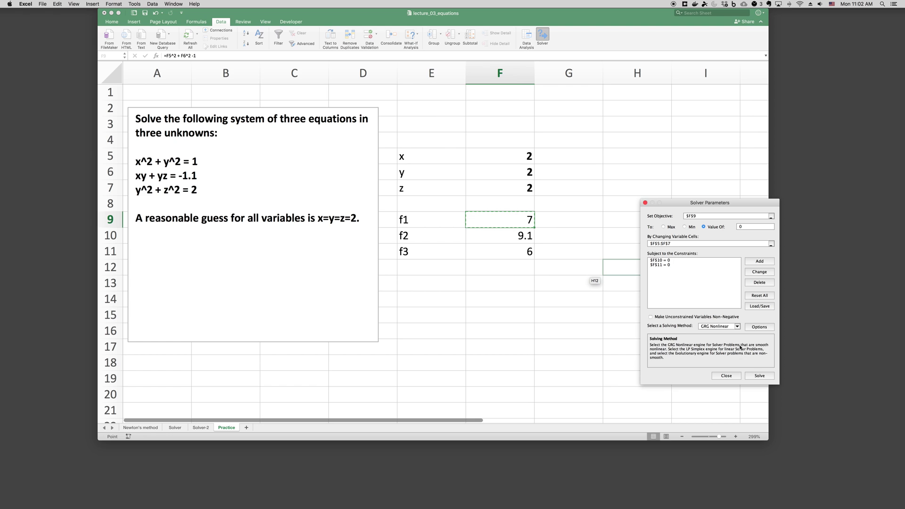
click(756, 376)
click(759, 376)
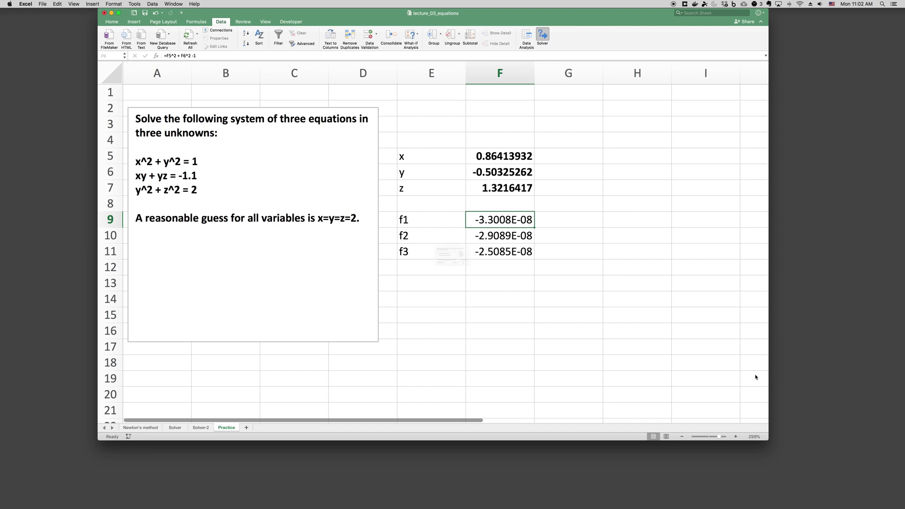
click(495, 285)
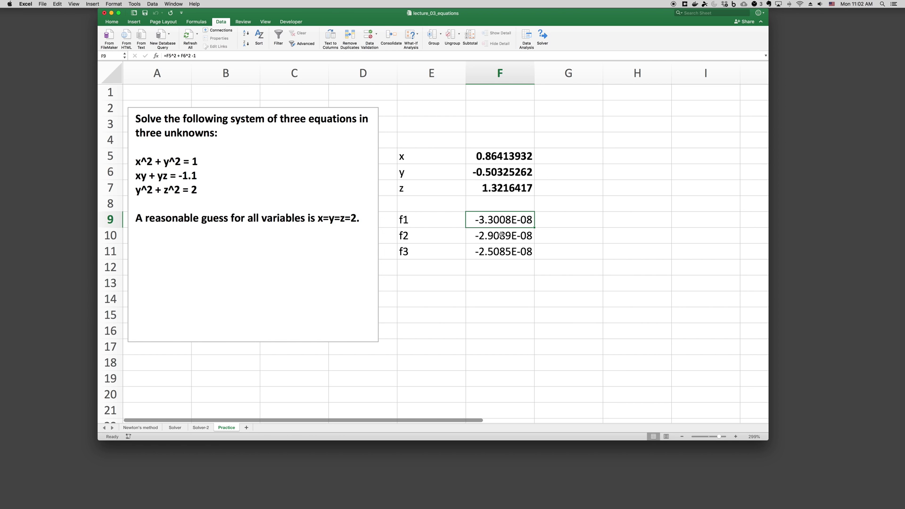
Check the solved x, y and z values in F5:F7 and the f1 to f3 residuals in F9:F11
drag(498, 220, 502, 251)
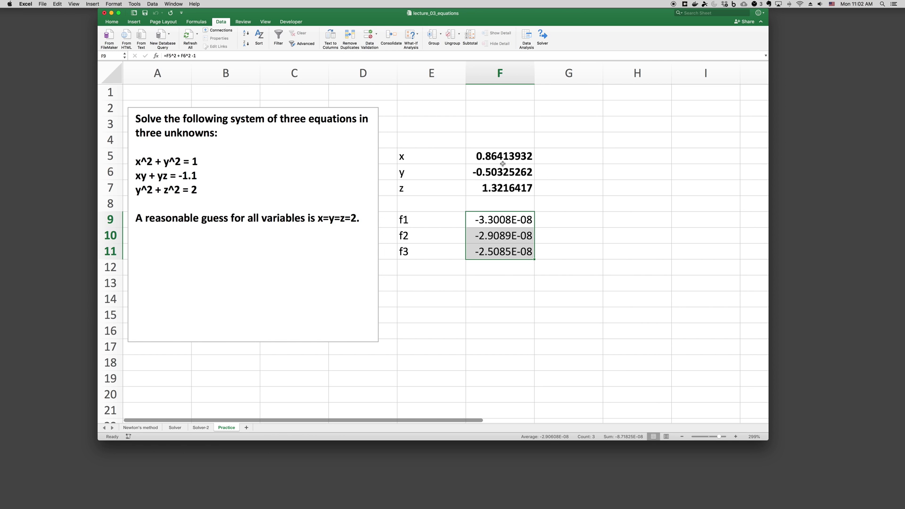
drag(502, 160, 504, 185)
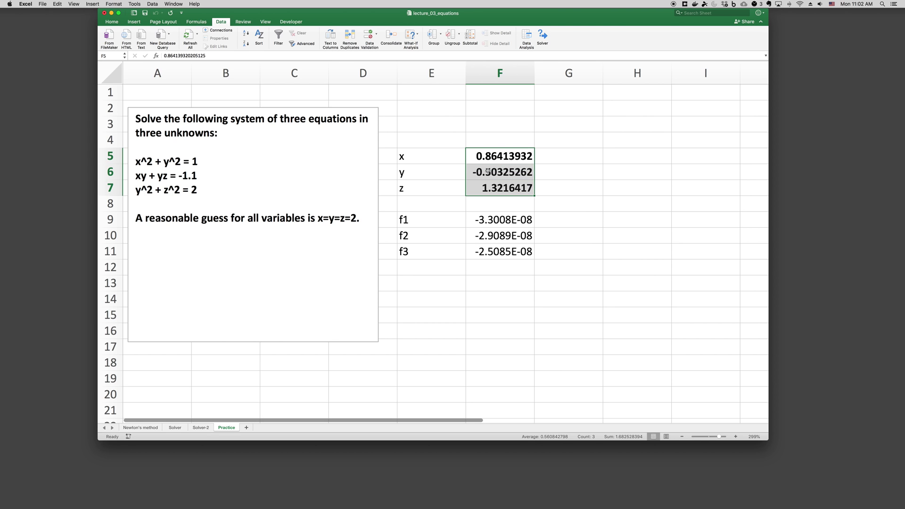
click(449, 127)
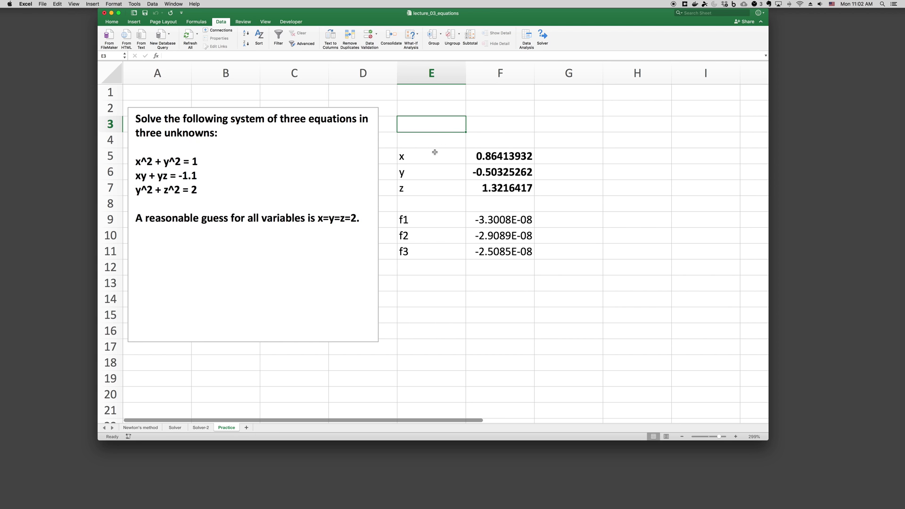
drag(434, 153, 475, 187)
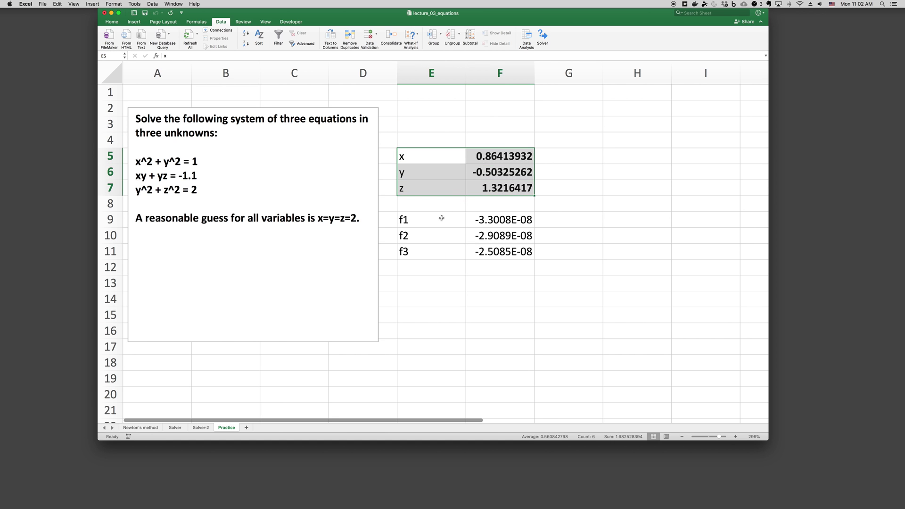
drag(442, 218, 490, 255)
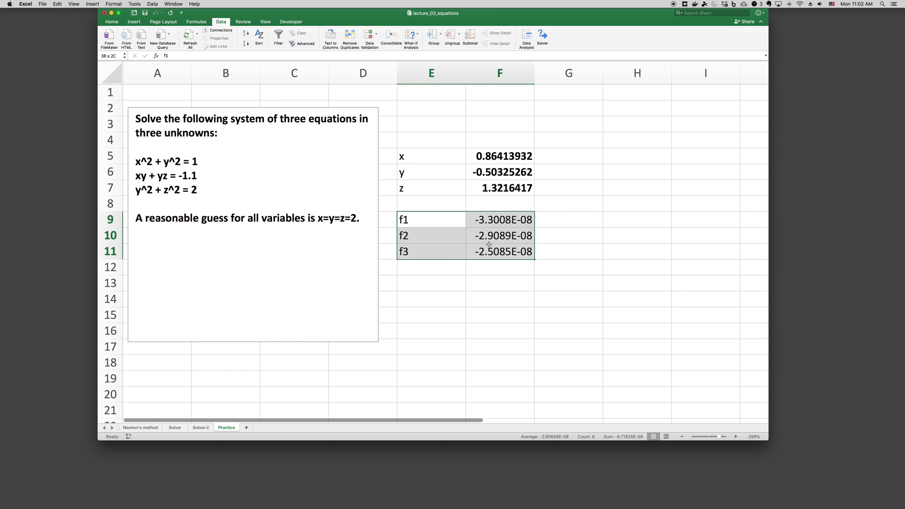
click(502, 204)
Reopen Solver to review the objective, changing cells and constraints, and close it without solving
click(542, 37)
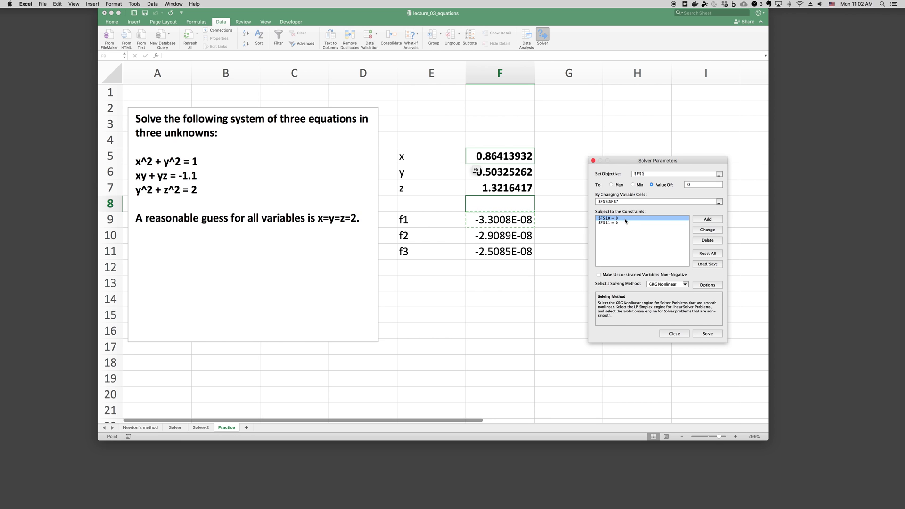
click(673, 334)
click(610, 313)
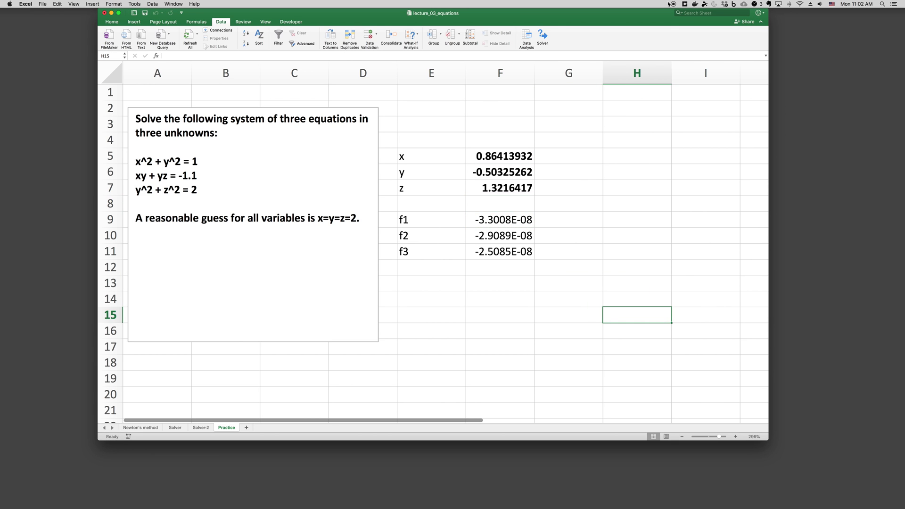